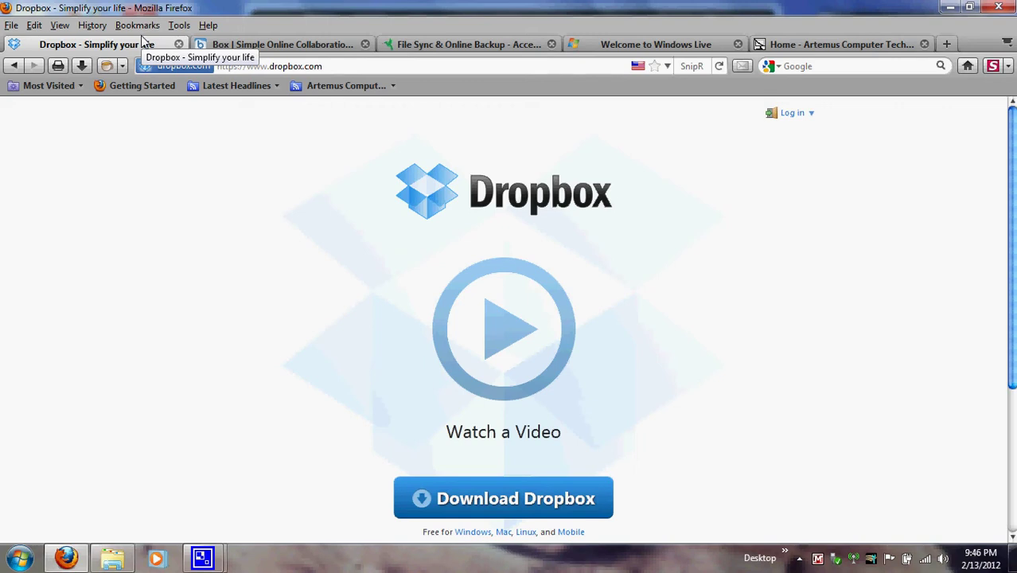
Step: Log in to Dropbox with the account e-mail and password, correcting a typo in the e-mail
click(812, 117)
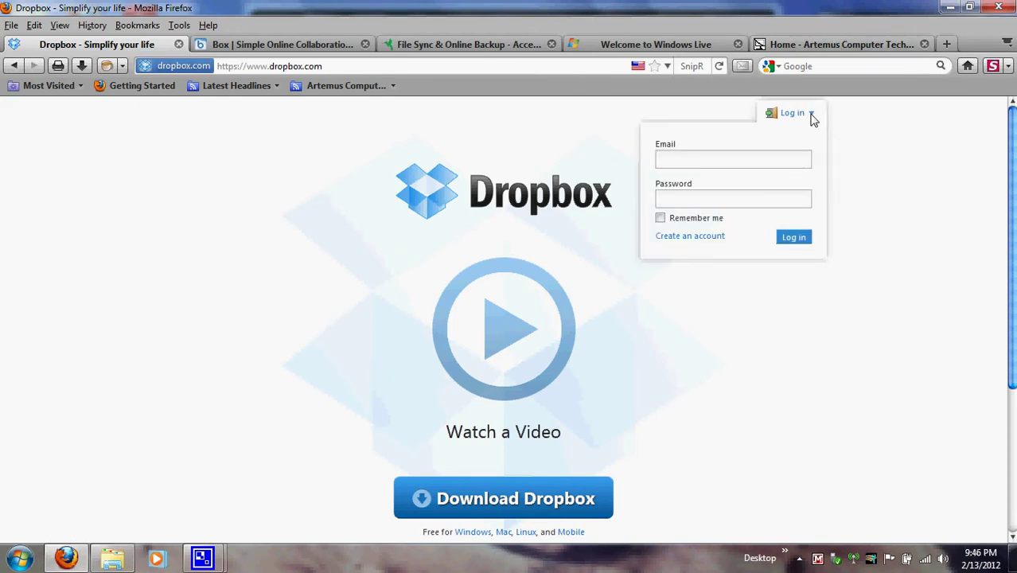
click(818, 126)
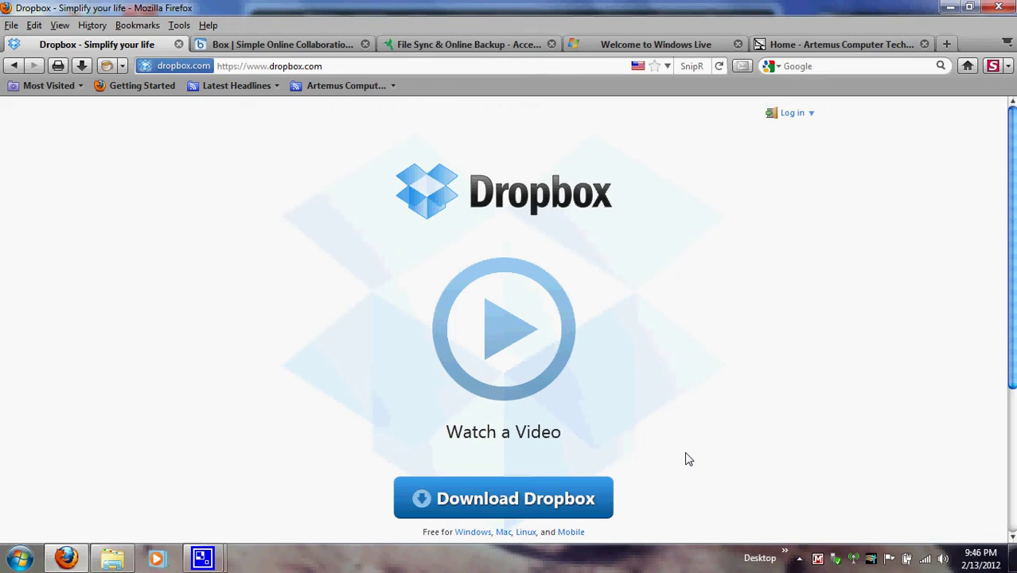
click(809, 114)
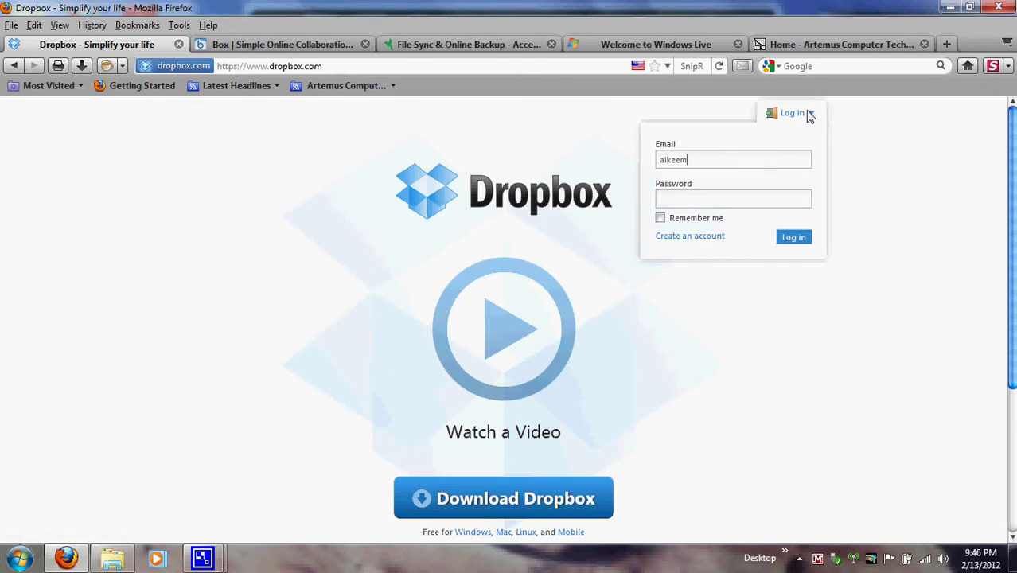
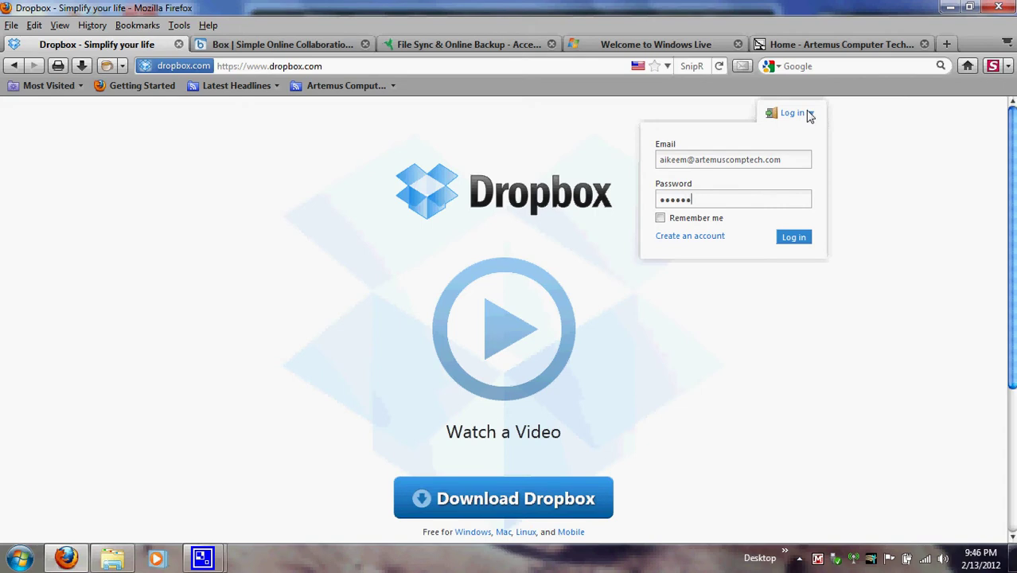
key(Return)
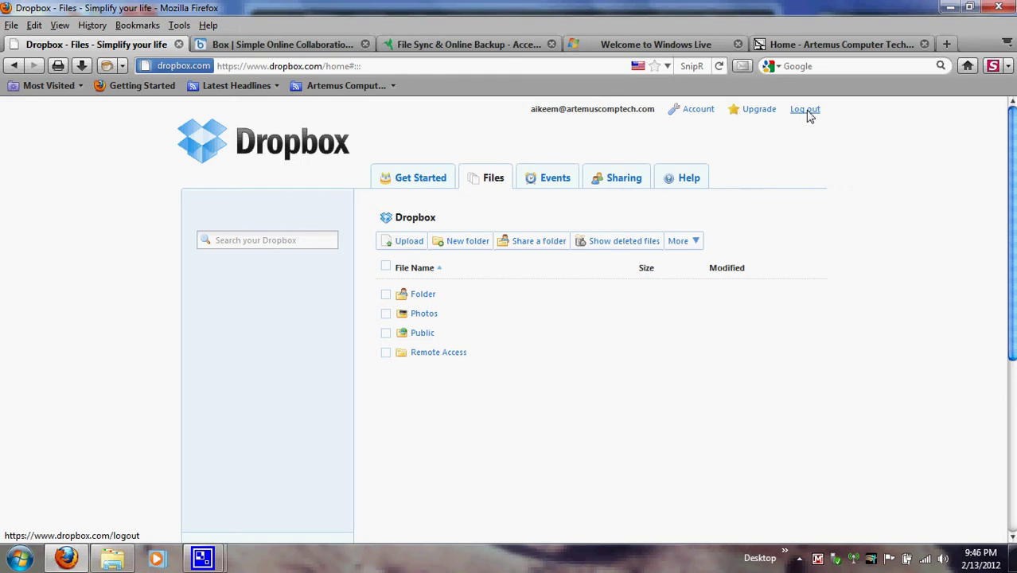
click(699, 110)
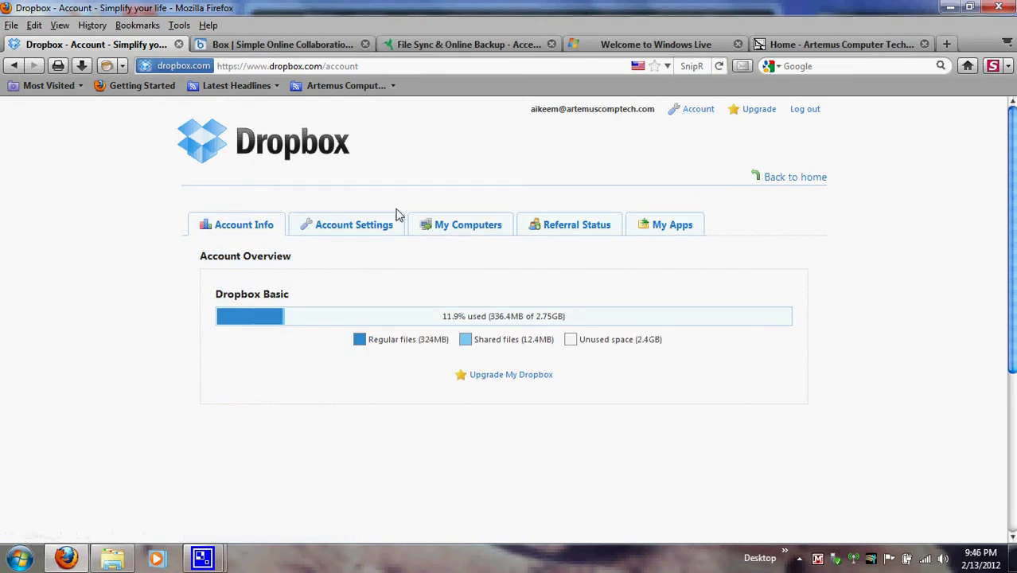
click(770, 180)
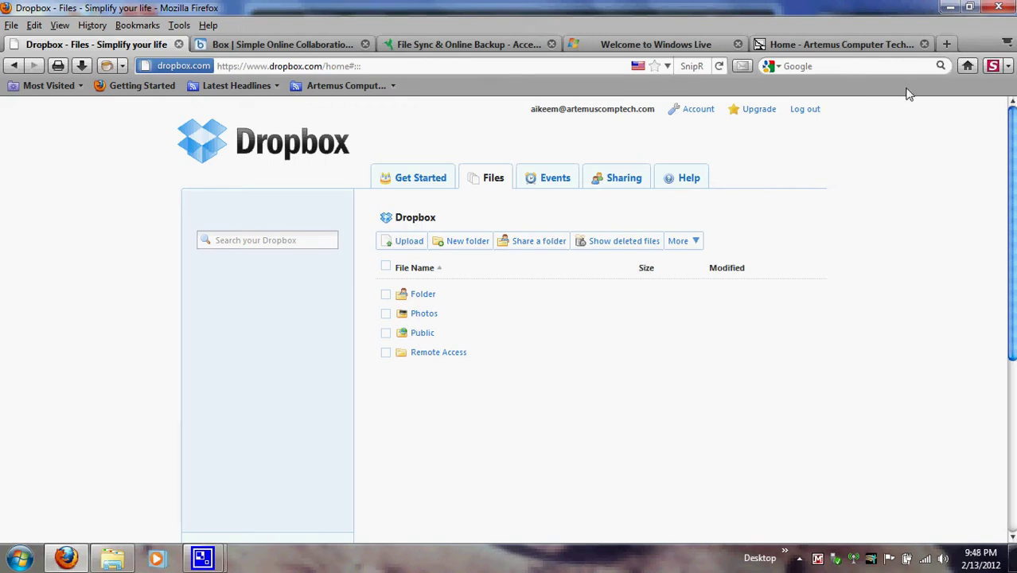
Step: Minimize Firefox and open the local Dropbox folder from the hidden system-tray icons
click(953, 7)
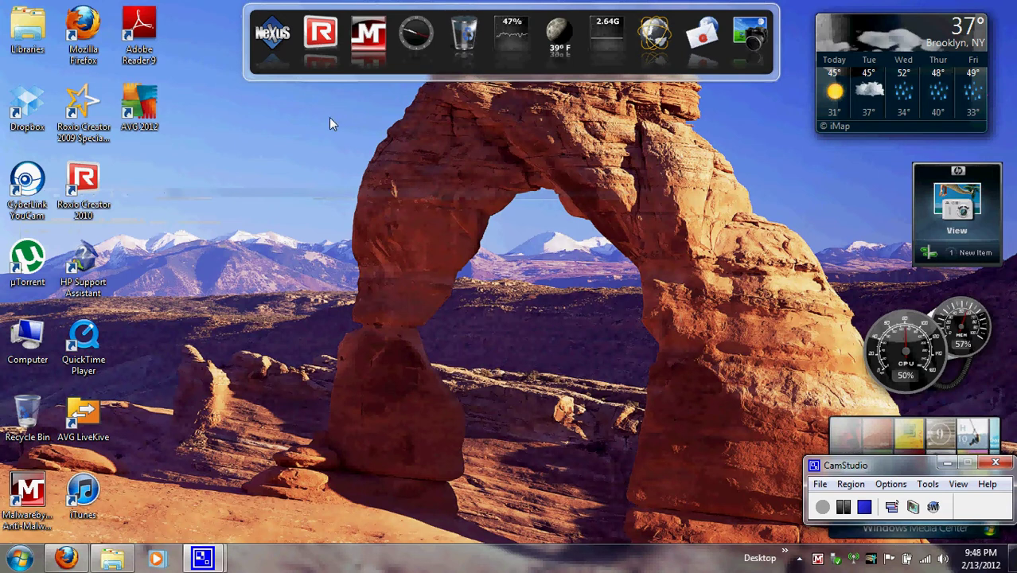
click(33, 114)
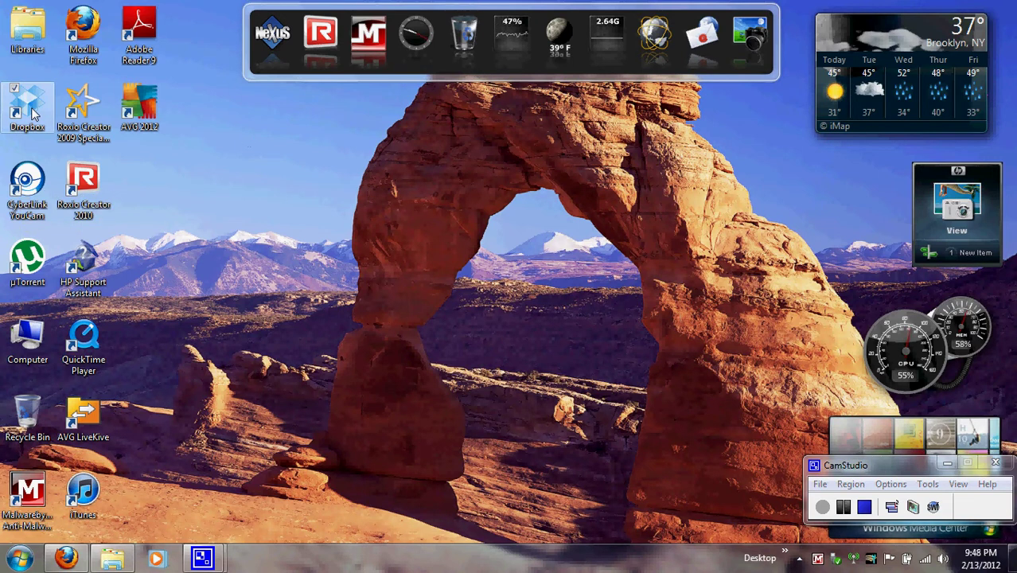
click(799, 559)
click(799, 562)
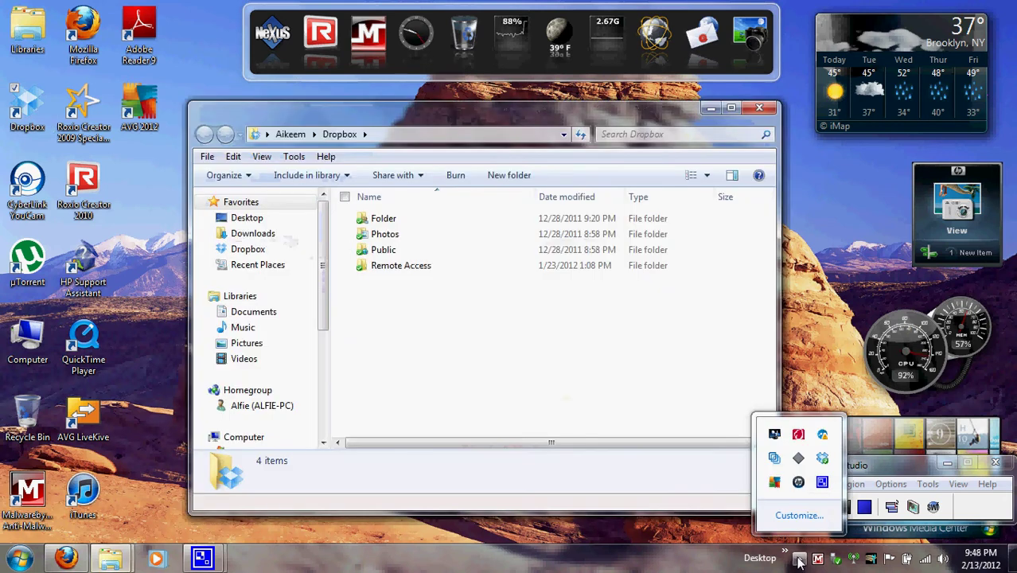
click(637, 458)
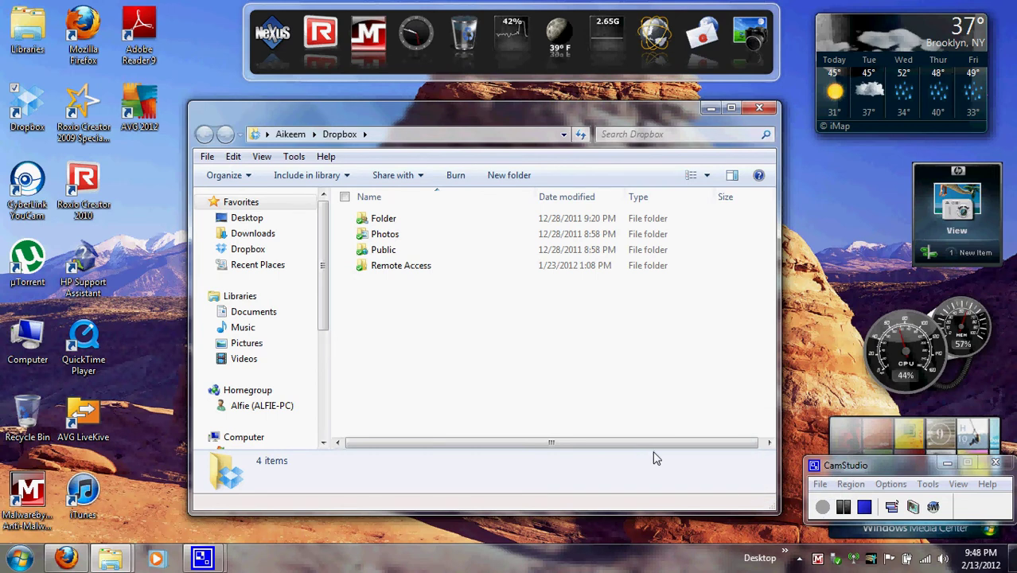
Step: Return to the Dropbox folder window, select Folder, then clear the selection
click(800, 560)
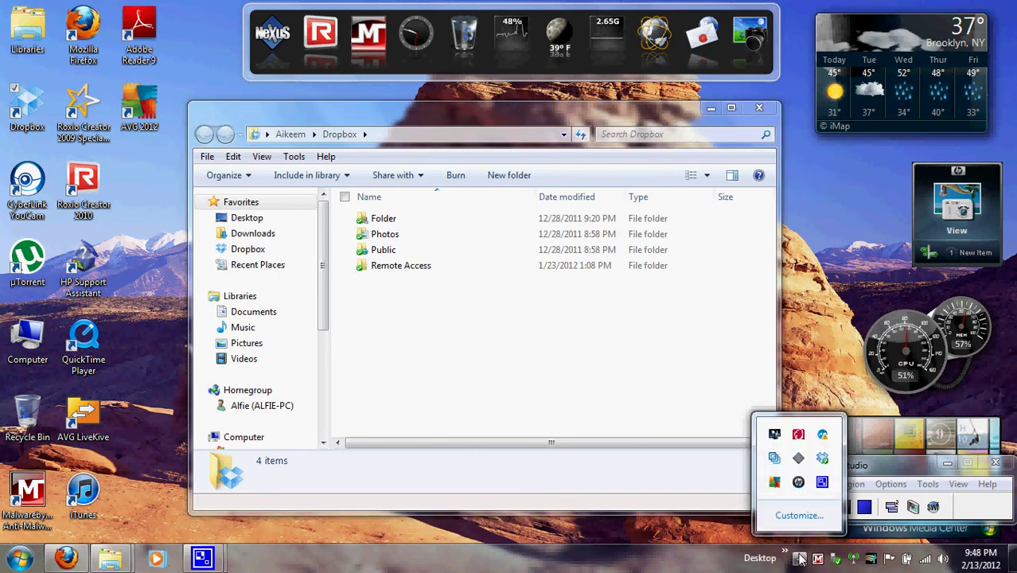
mouse_move(827, 465)
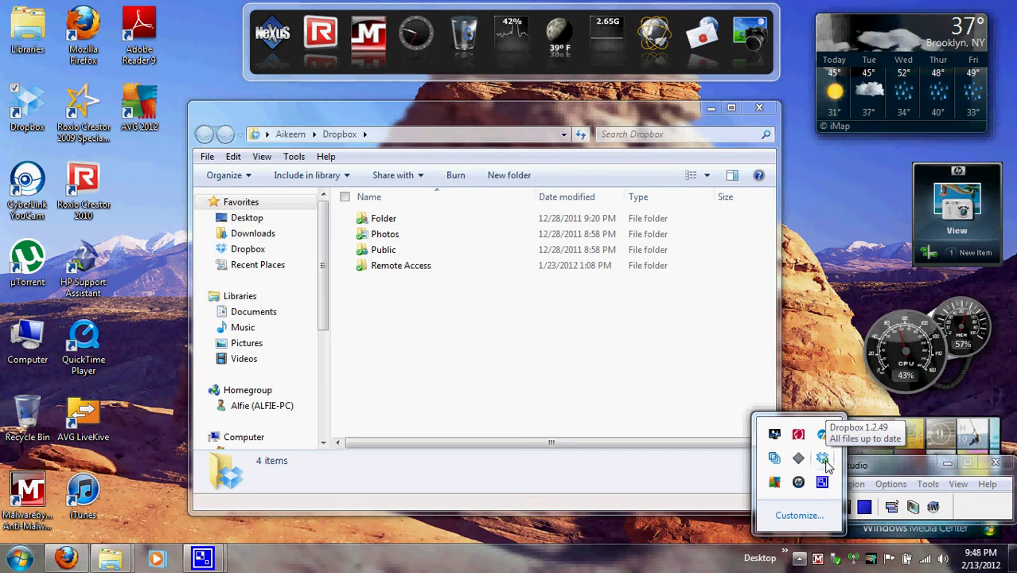
click(567, 378)
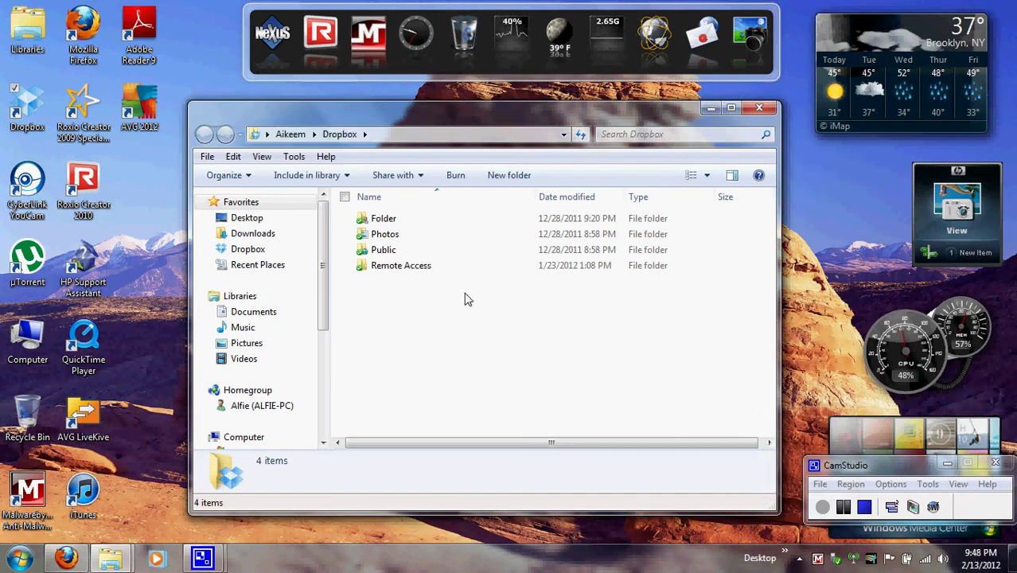
click(410, 226)
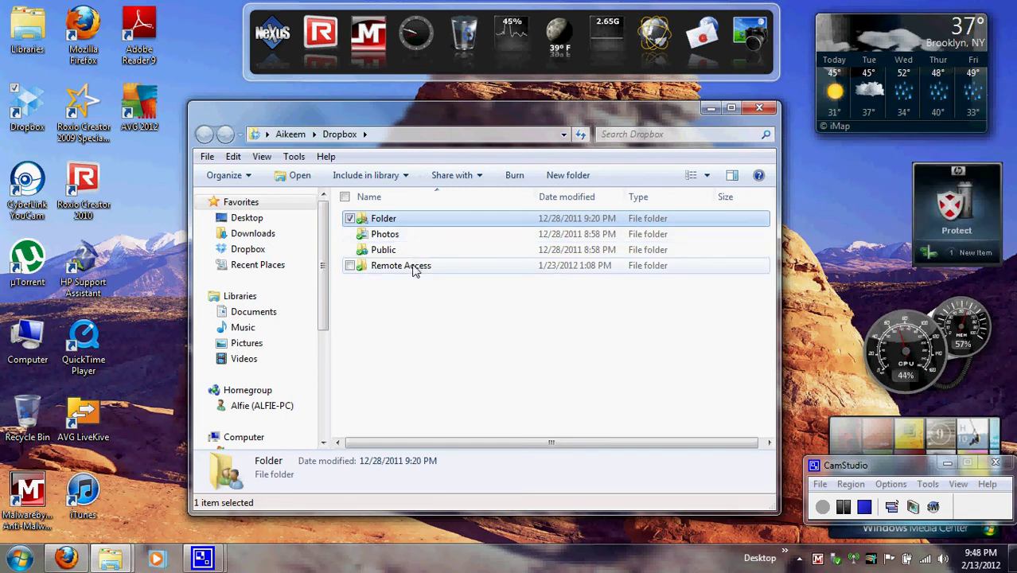
mouse_move(413, 270)
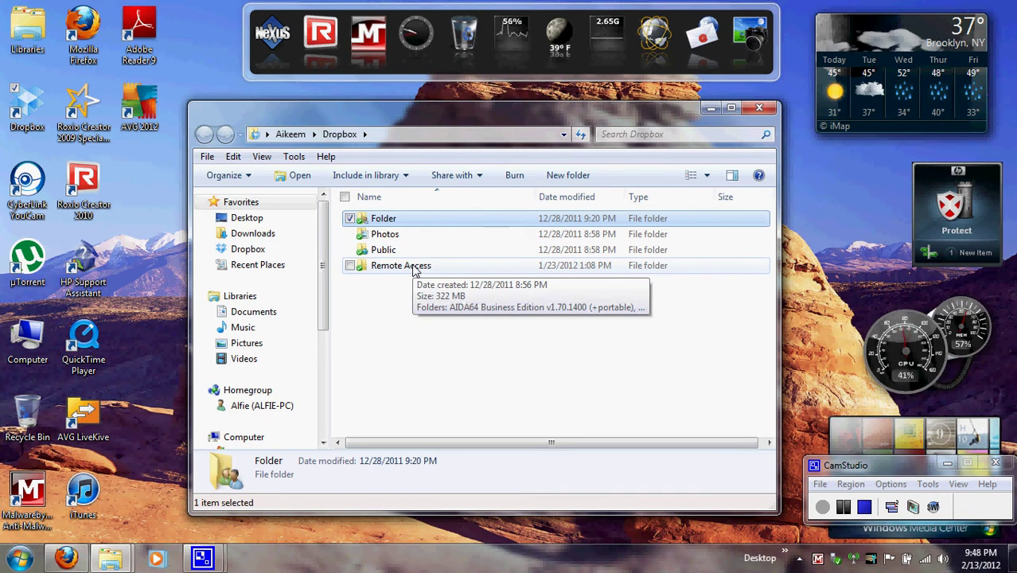
click(389, 319)
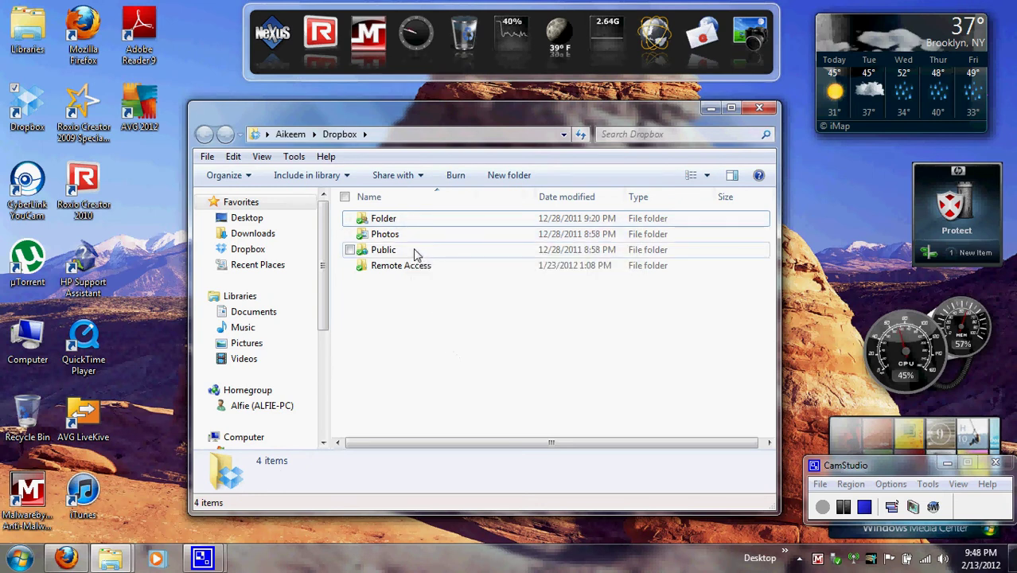
Step: Open Folder to view its 34 files, go back, then switch to Dropbox's web Files page
click(402, 223)
double_click(402, 226)
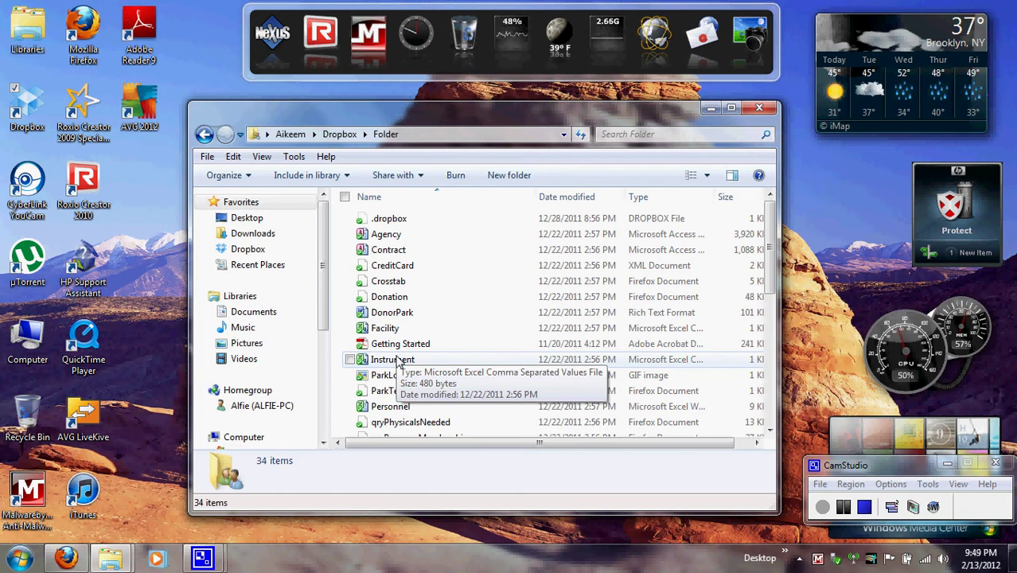
click(205, 135)
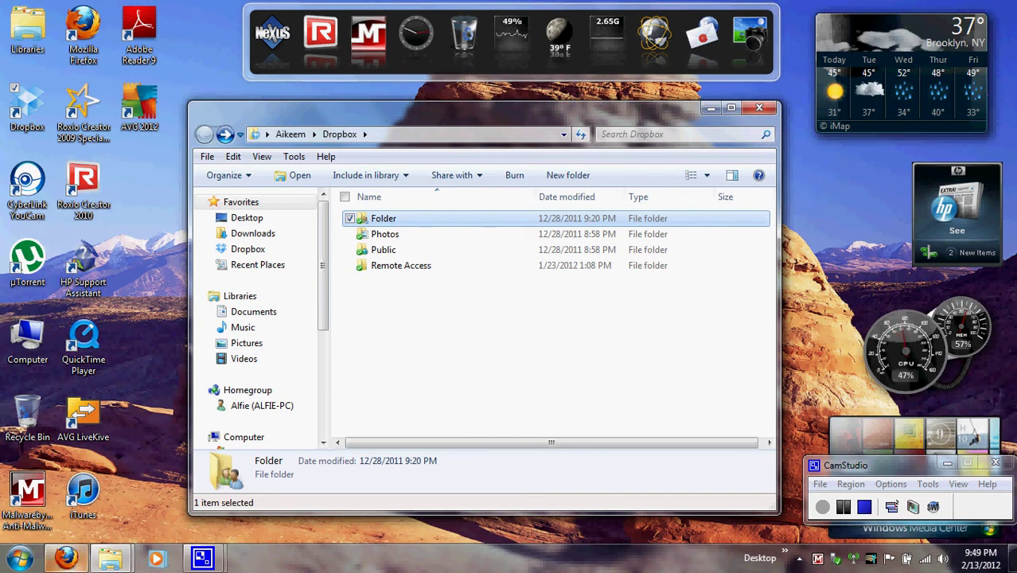
click(67, 557)
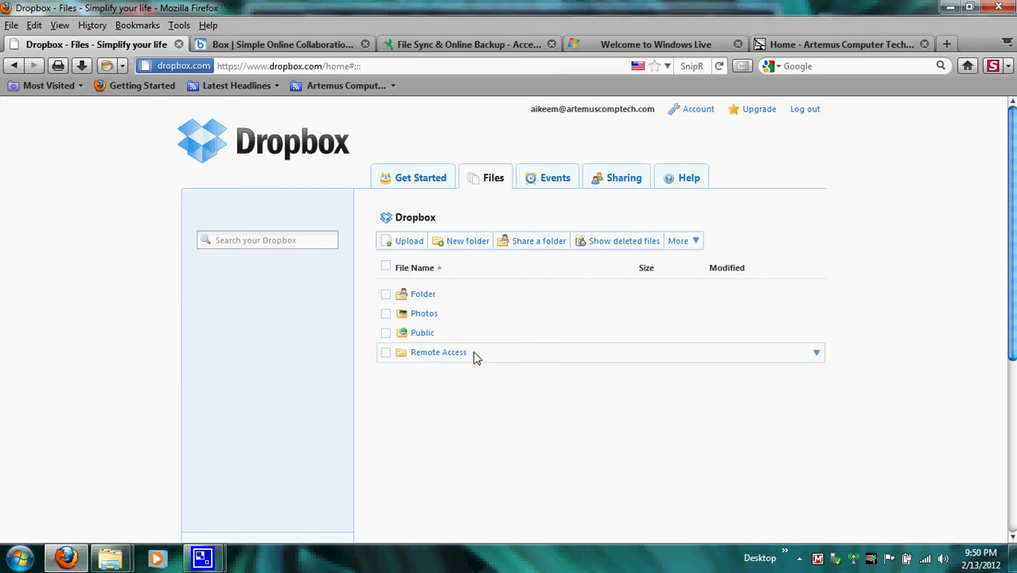
click(409, 243)
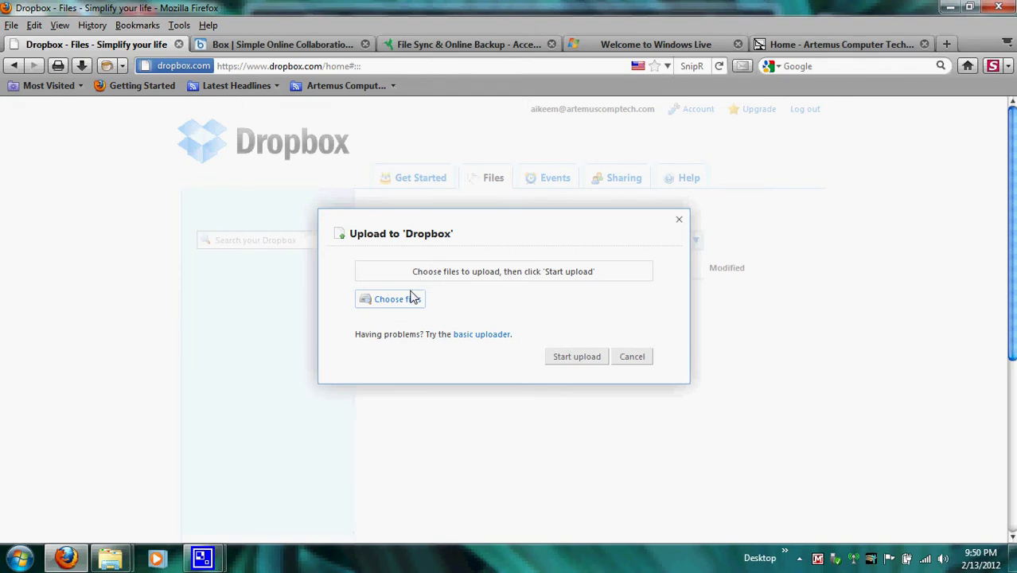
click(411, 299)
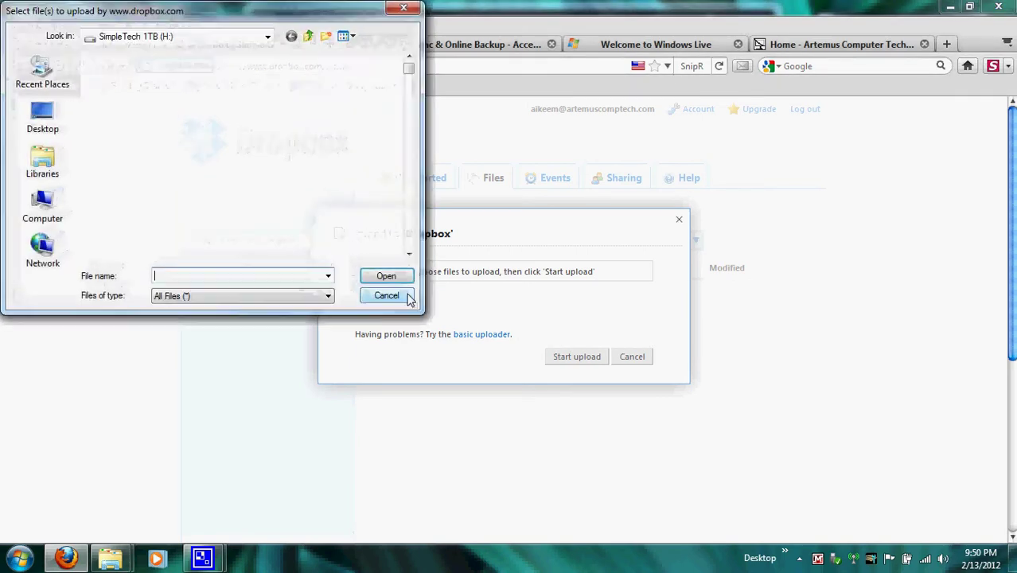
click(413, 12)
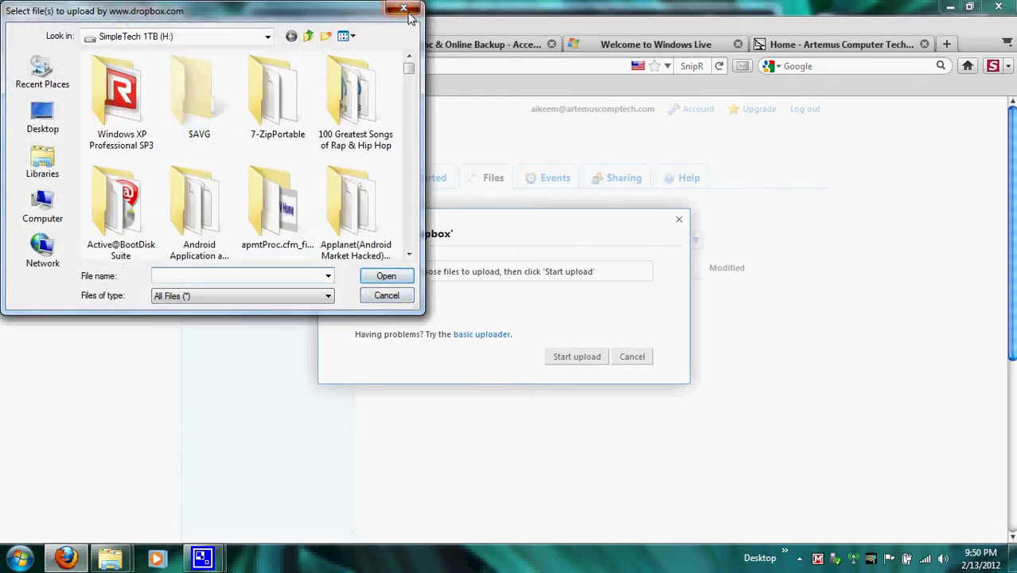
click(681, 223)
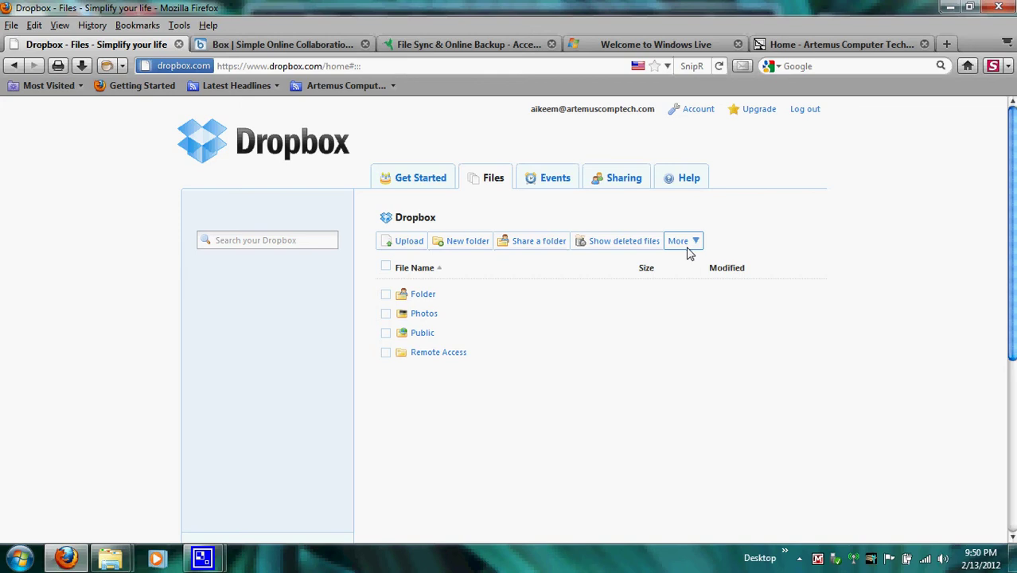
Step: Check the More file actions menu, then switch to the box.com tab
click(688, 249)
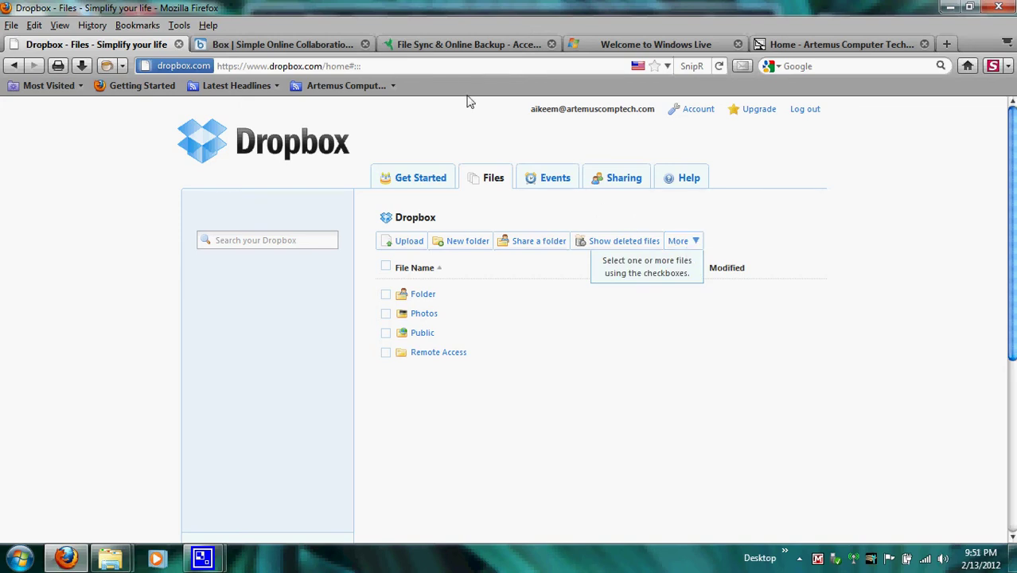
click(347, 51)
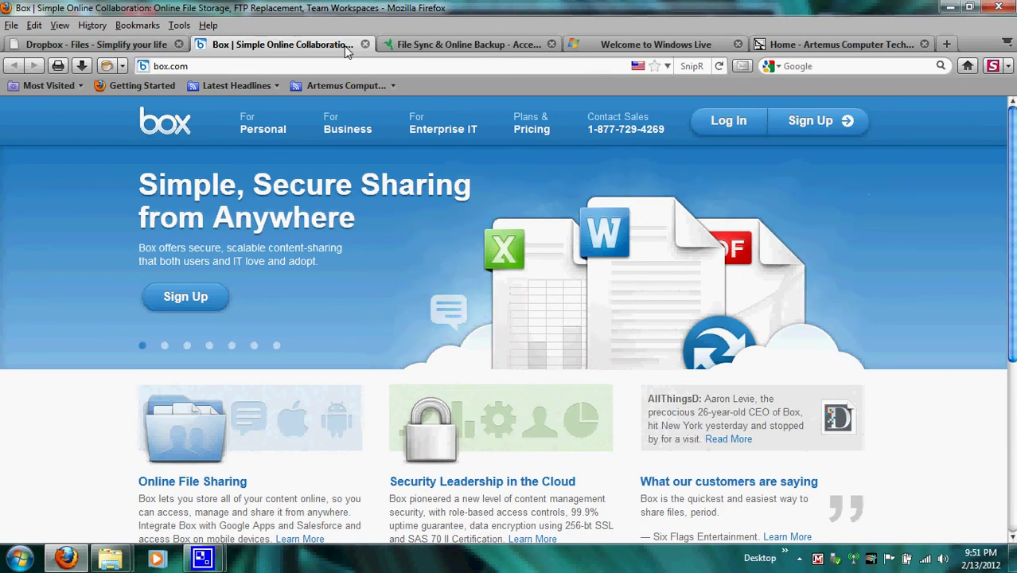
Step: Log in to Box.com with the account e-mail and password
click(726, 120)
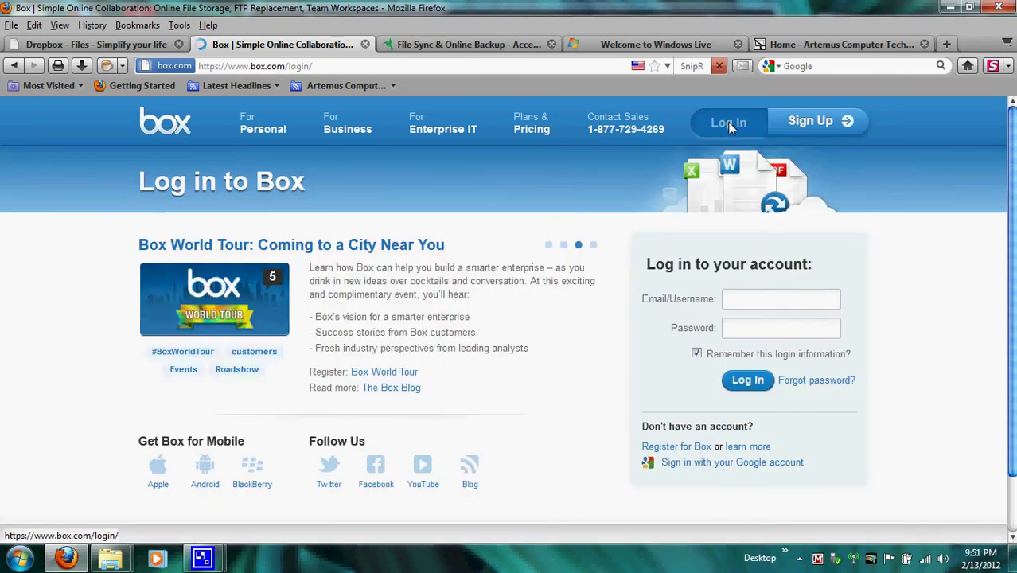
click(786, 297)
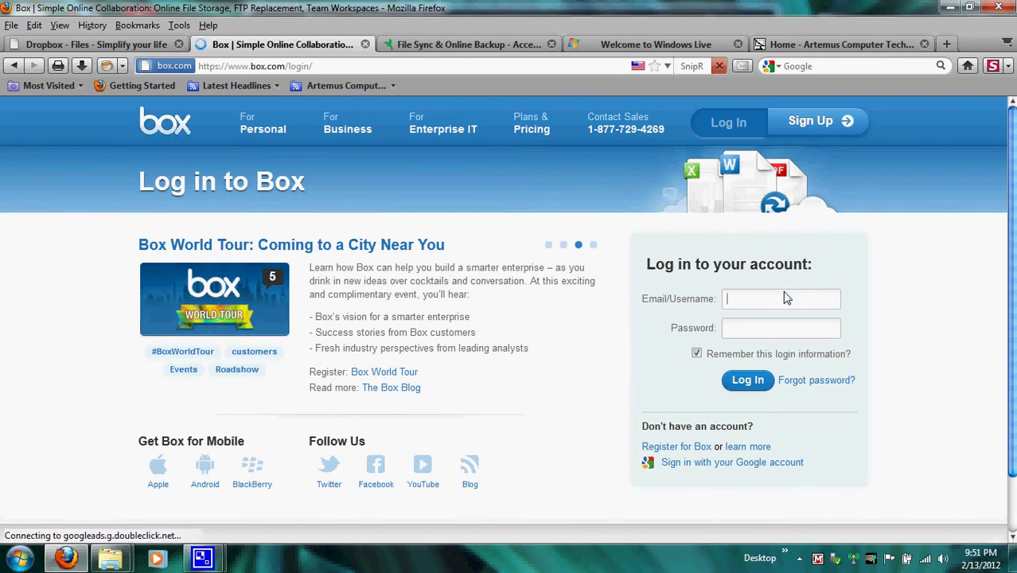
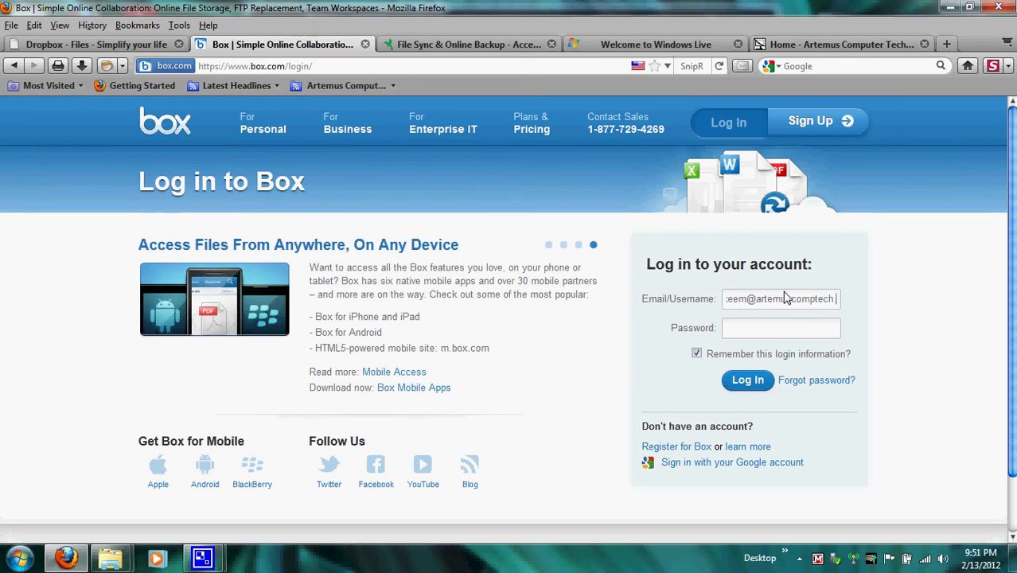
key(Tab)
text(••••••••)
key(Return)
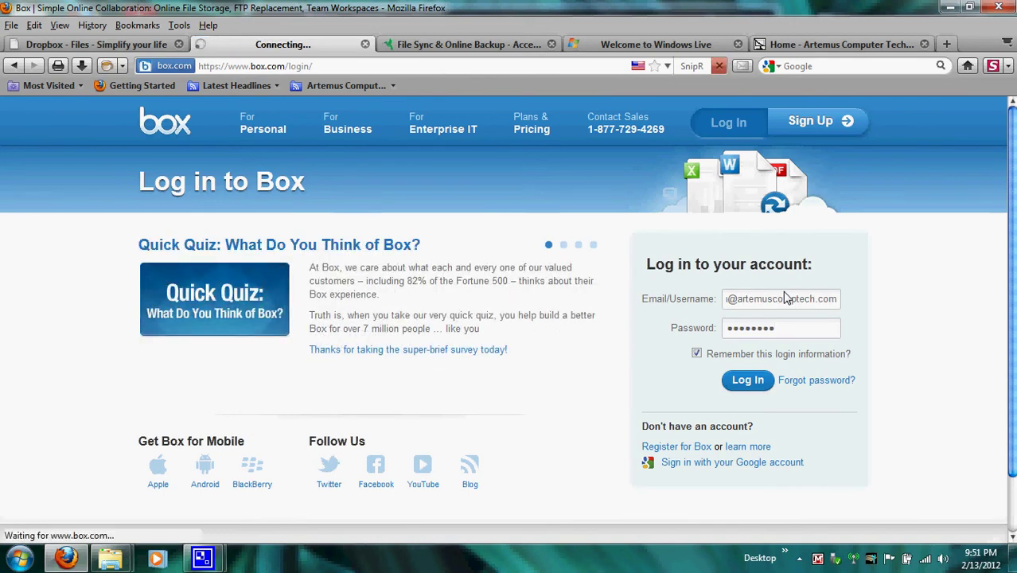
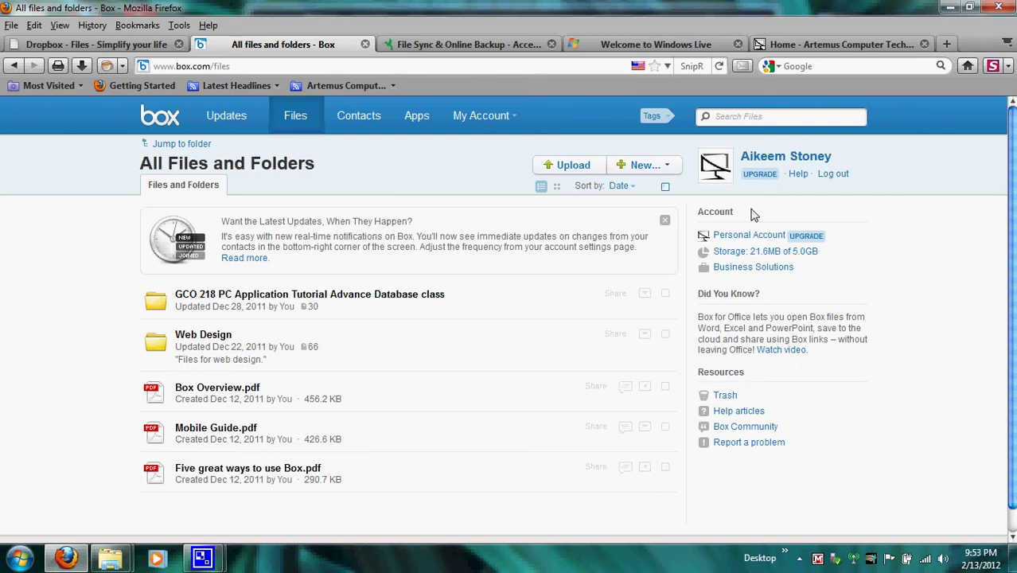
Step: Go to the Box Updates page to confirm the account has no updates or collaborators yet
click(246, 132)
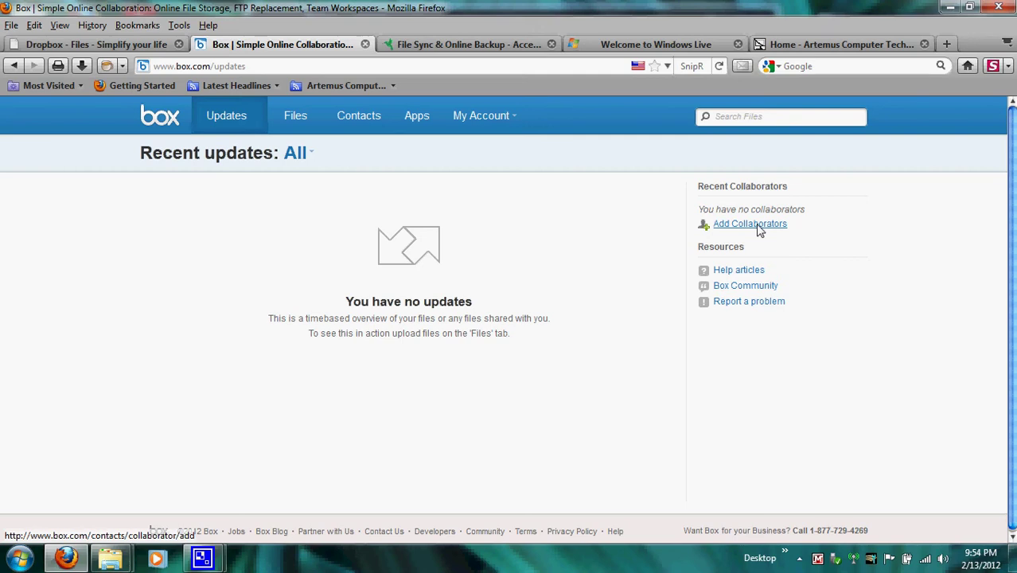
Step: Switch back to the Files tab to list all files and folders
click(305, 119)
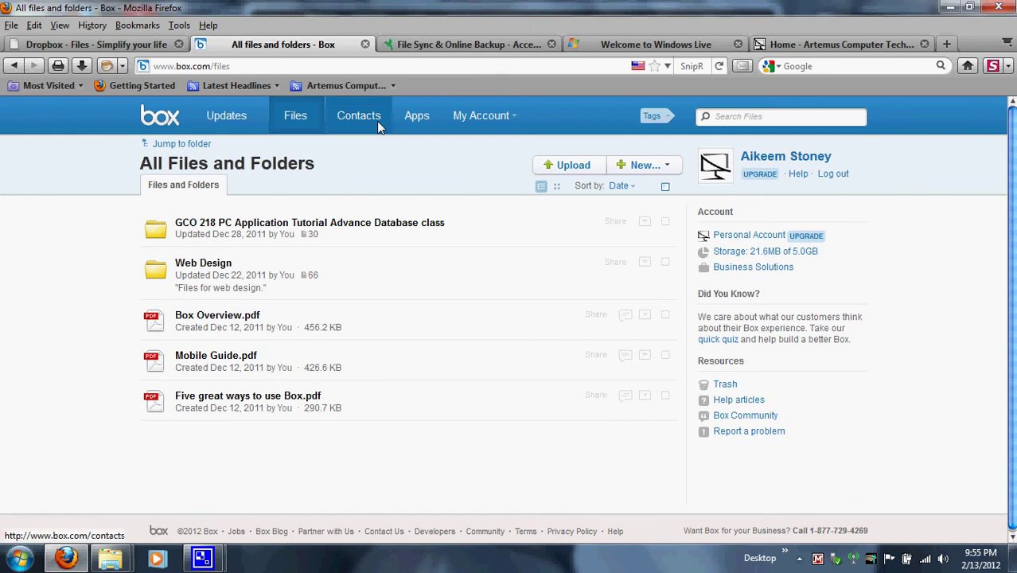
Step: Browse the Box Apps directory showing Box for Office, LinkedIn and Salesforce
click(415, 128)
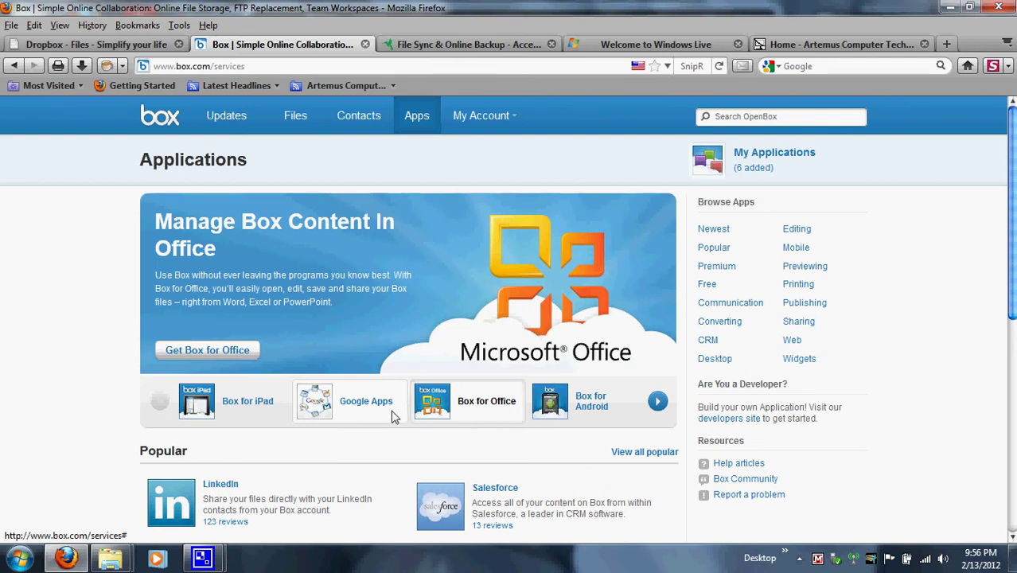
Step: Advance the featured apps carousel to the next set of apps
click(658, 403)
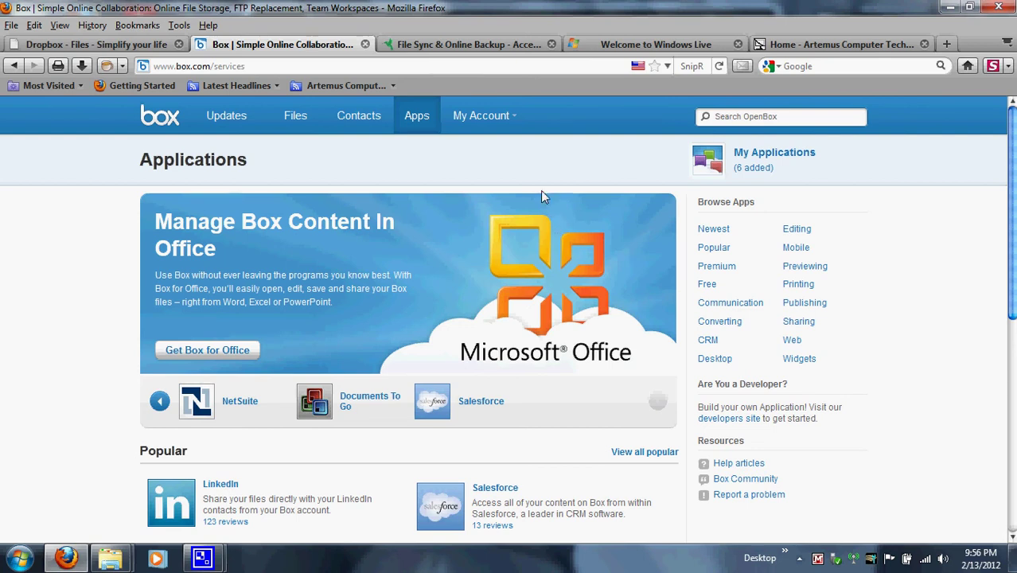
Step: Switch to the SugarSync 'File Sync & Online Backup' homepage tab in Firefox
click(485, 45)
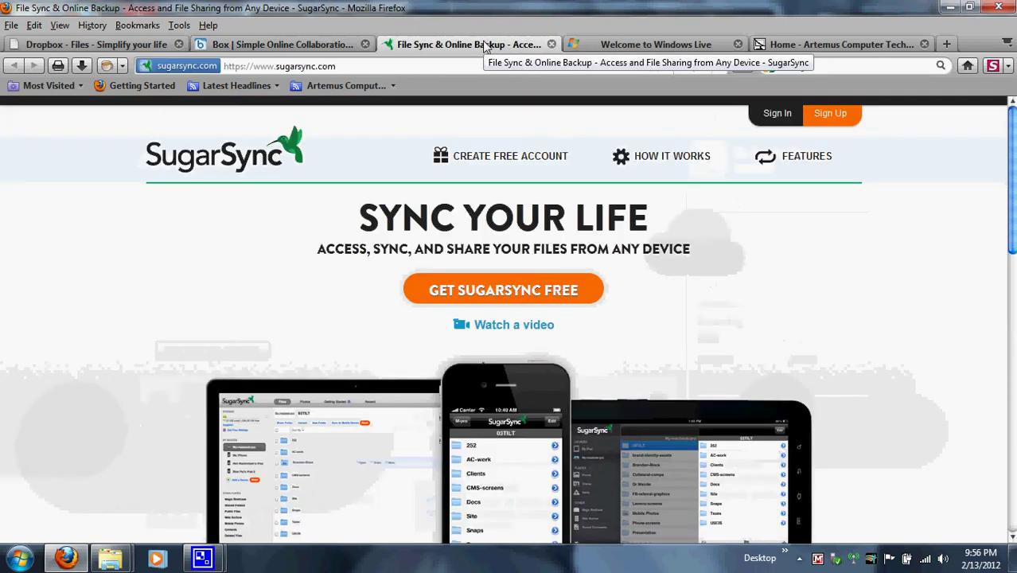
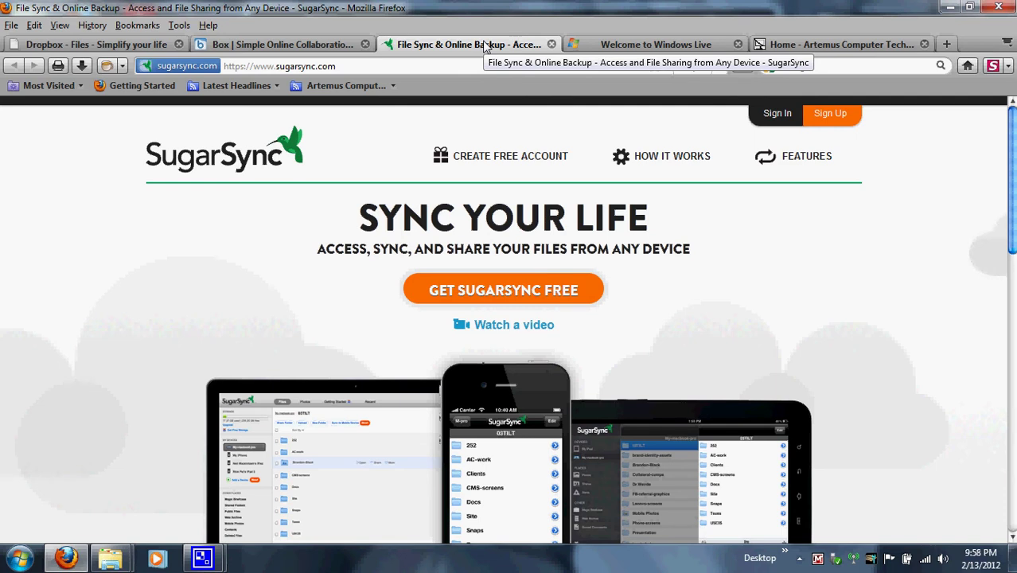
Step: Log in to SugarSync with the account e-mail and password
click(770, 121)
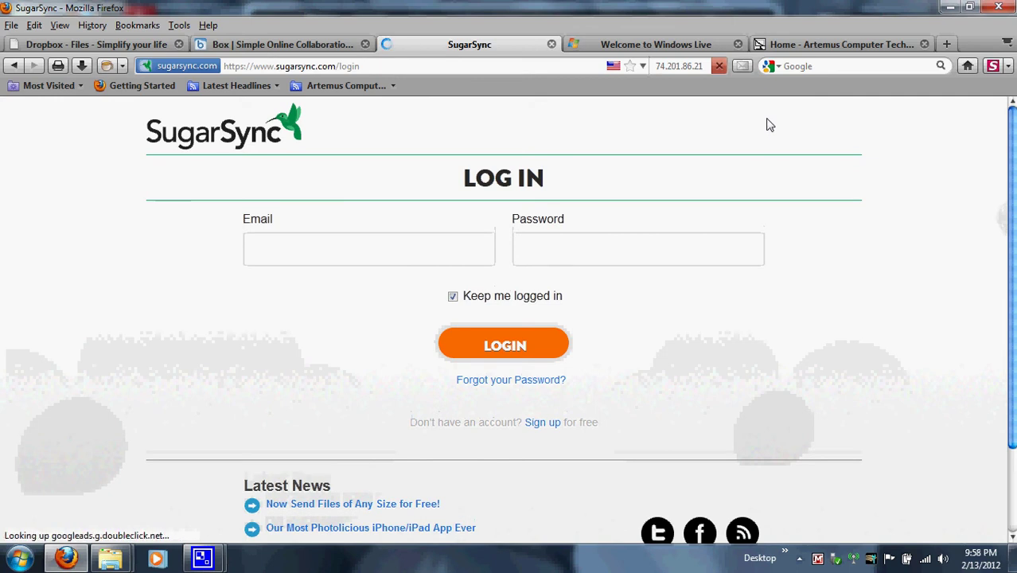
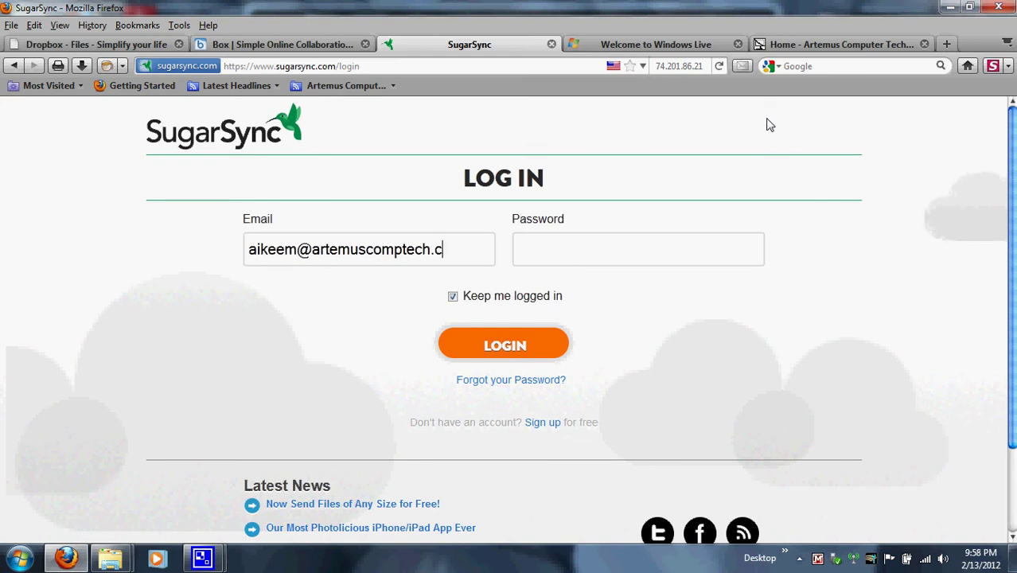
key(Tab)
text(••••••)
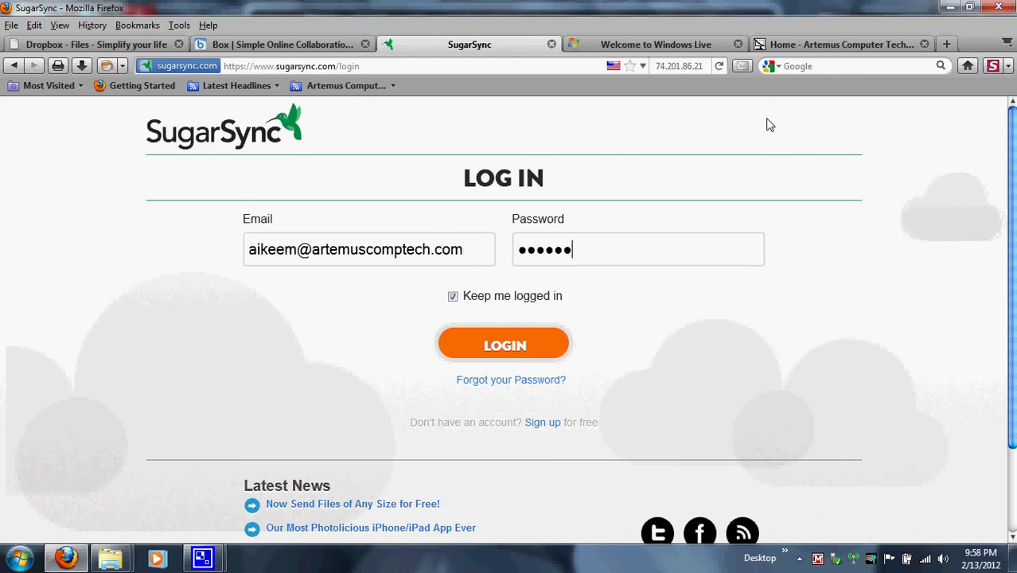
text(••)
key(Return)
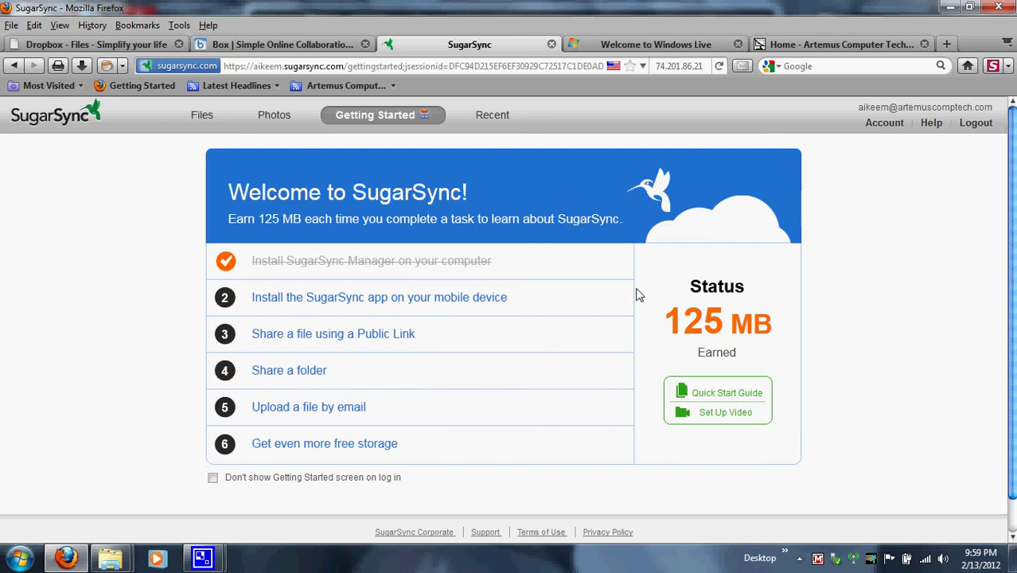
Step: Open SugarSync's Files list of synced folders and close the 50% Off upgrade popup
click(218, 116)
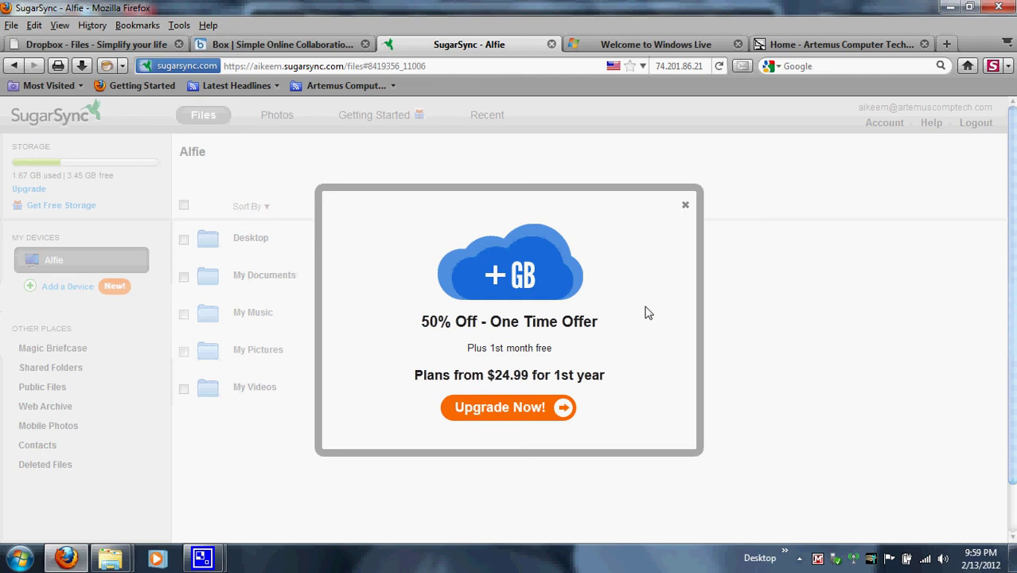
click(687, 205)
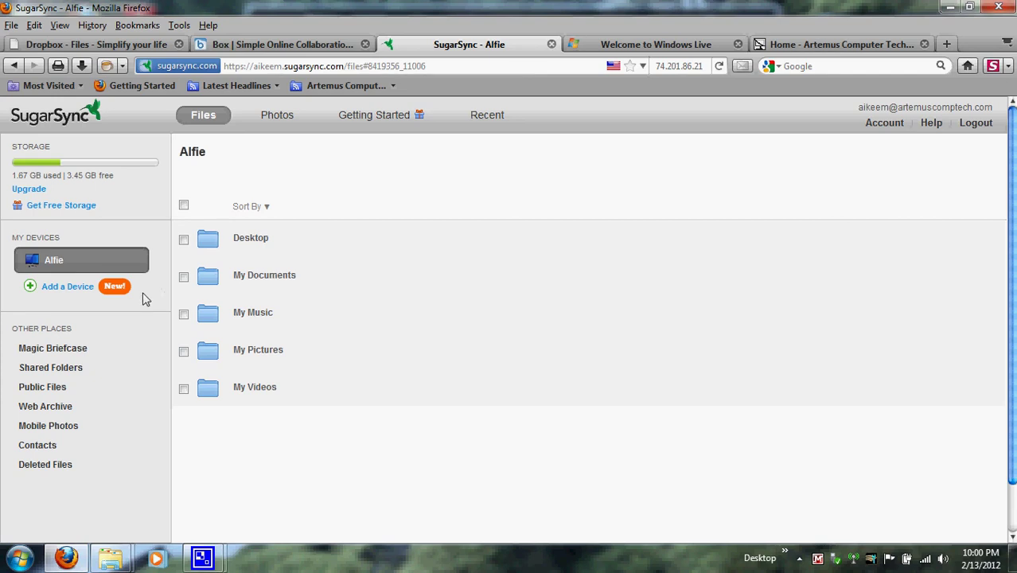
mouse_move(77, 358)
Step: Open Magic Briefcase under Other Places to see its Documents, Music and Photos folders
click(40, 350)
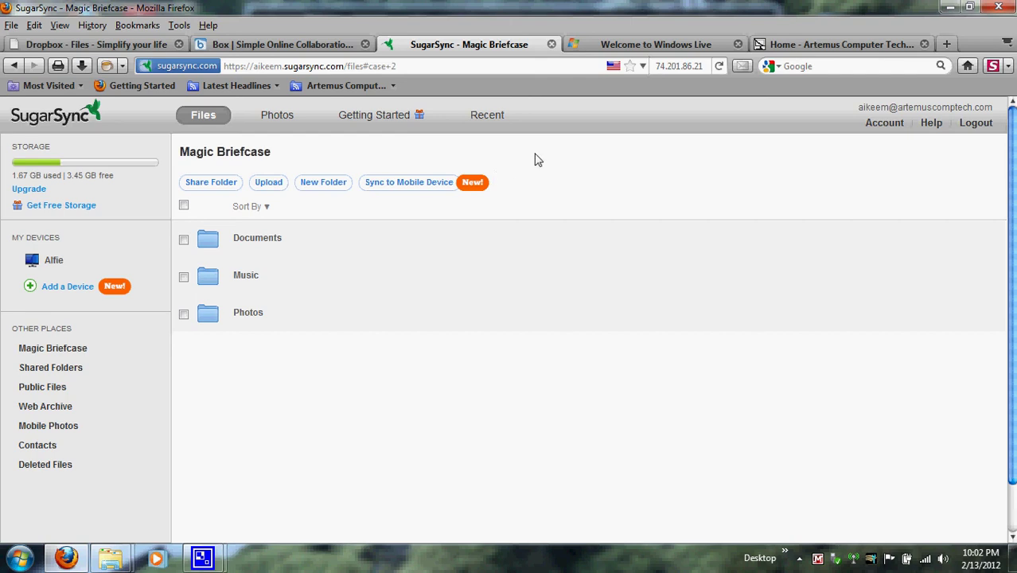
Step: On the SkyDrive tab, sign in with the Windows Live ID and password, retyping the mistyped password
click(656, 45)
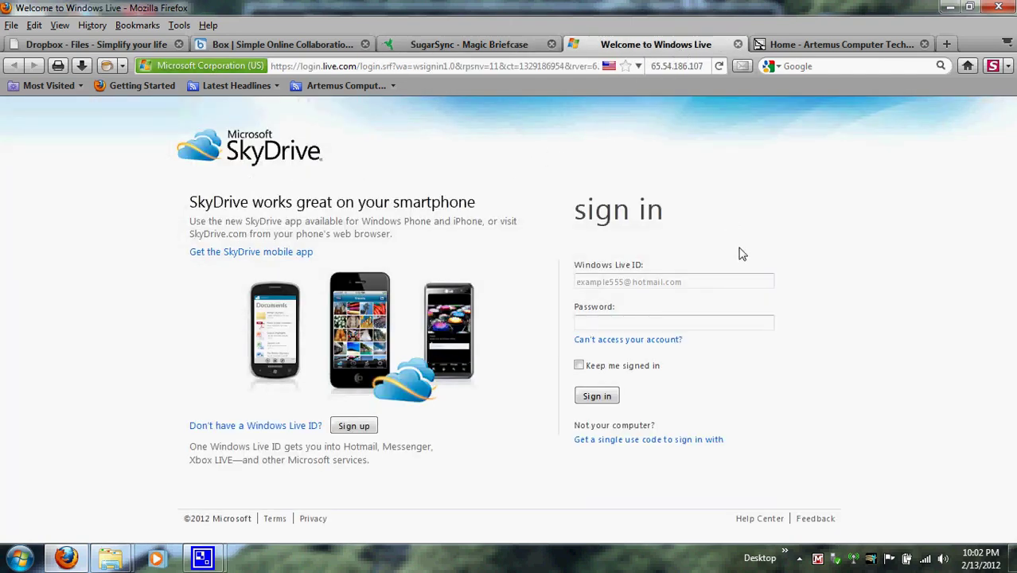
click(744, 284)
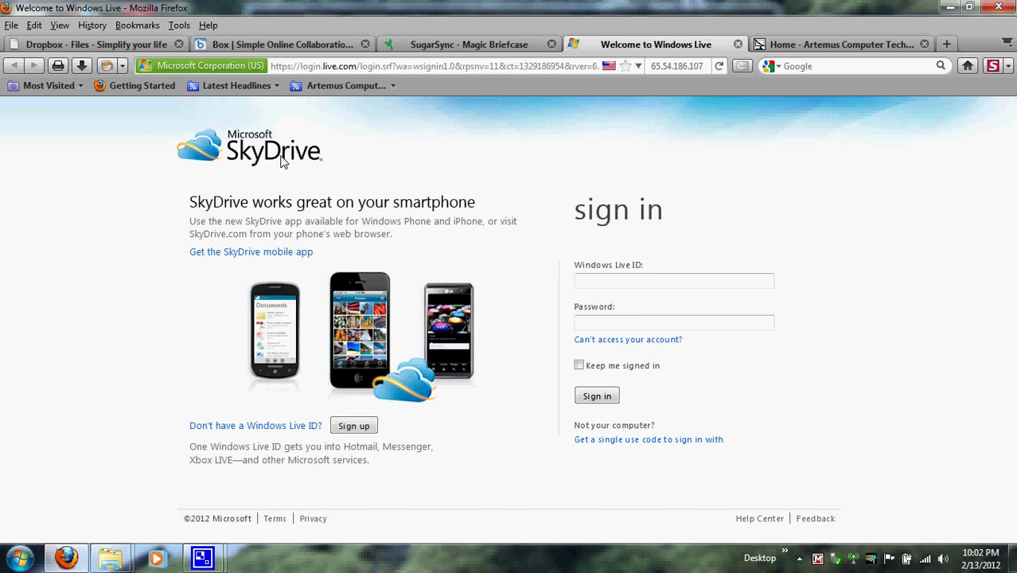
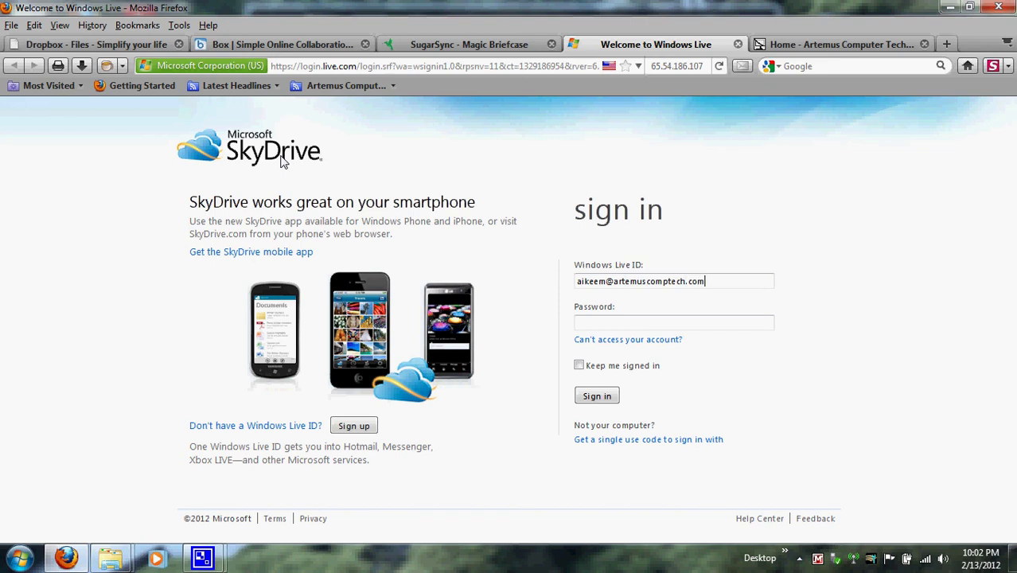
key(Tab)
text(•••••••••)
key(Return)
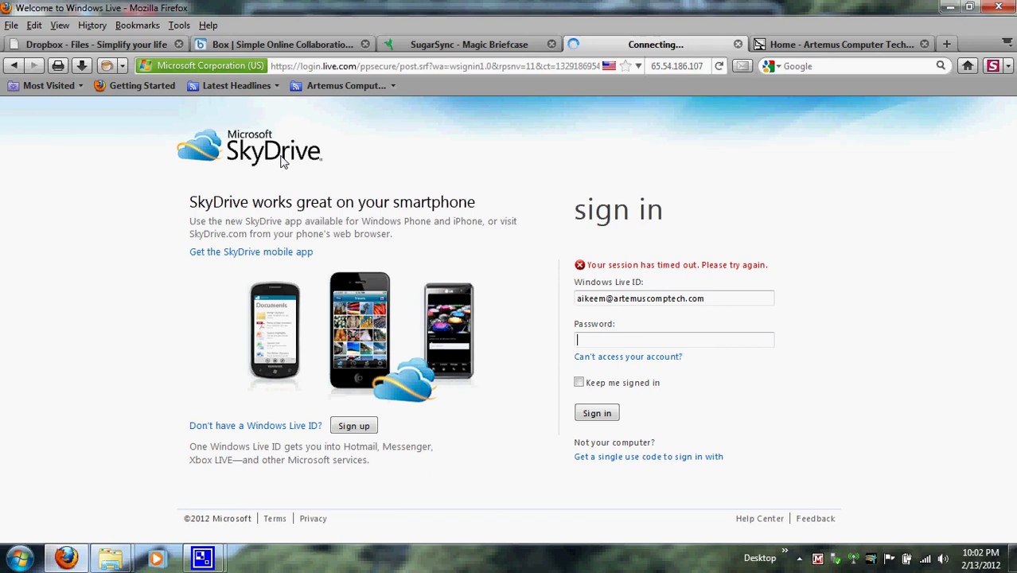
text(••)
key(BackSpace)
key(BackSpace)
text(•••••)
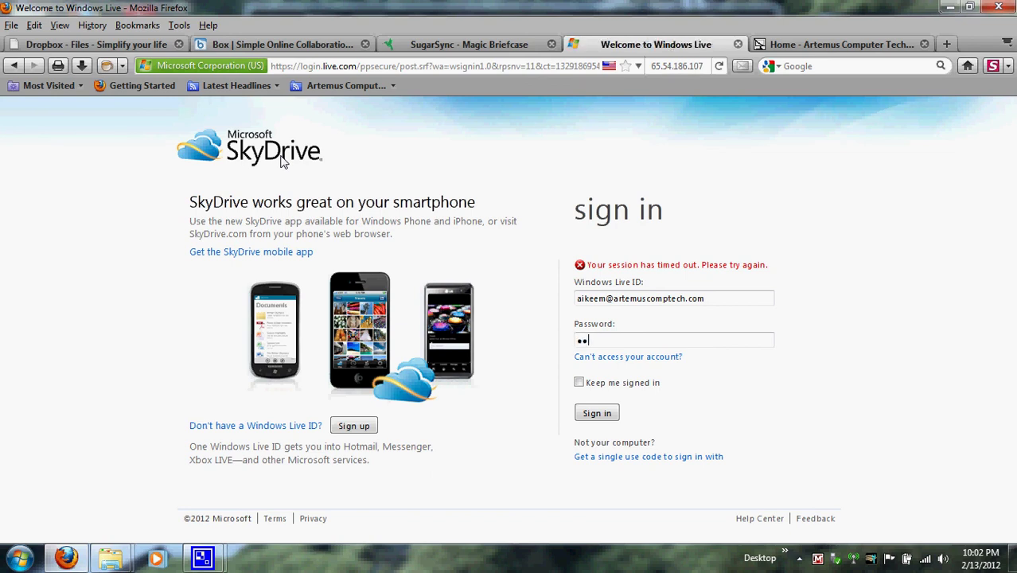
text(•••)
key(Return)
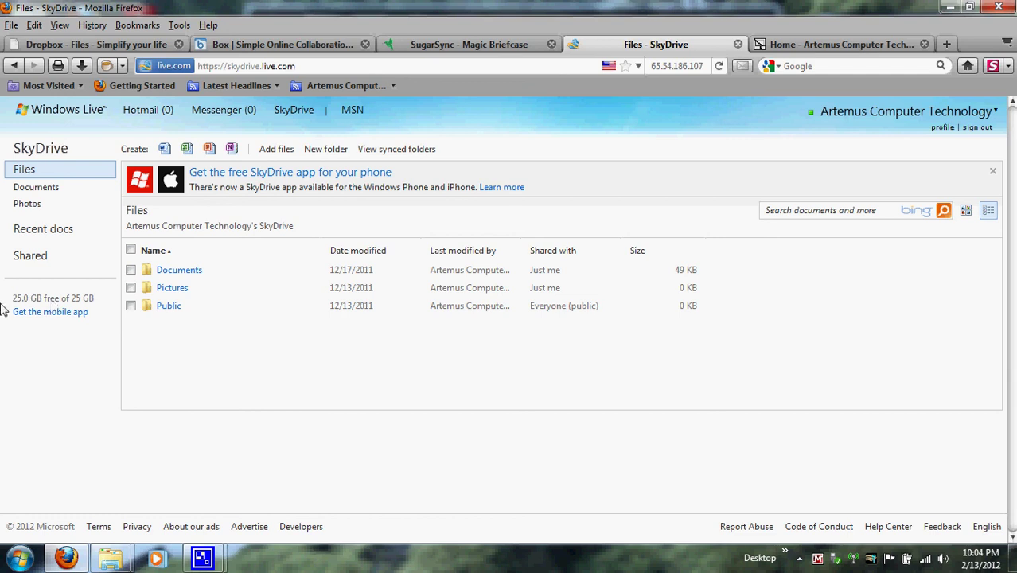
Step: Create a blank Word document named 'lol', which opens in Word Web App
click(164, 150)
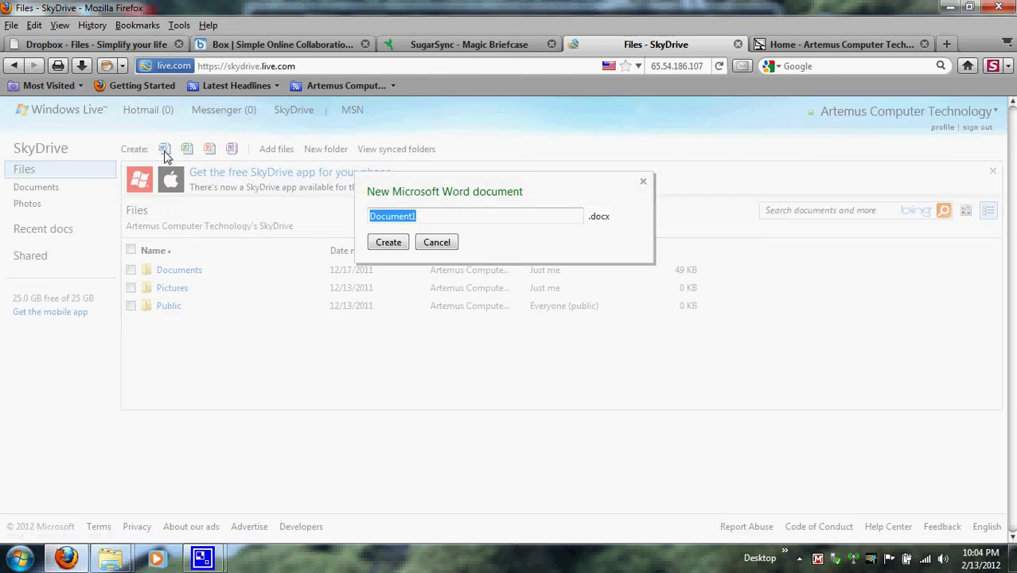
key(BackSpace)
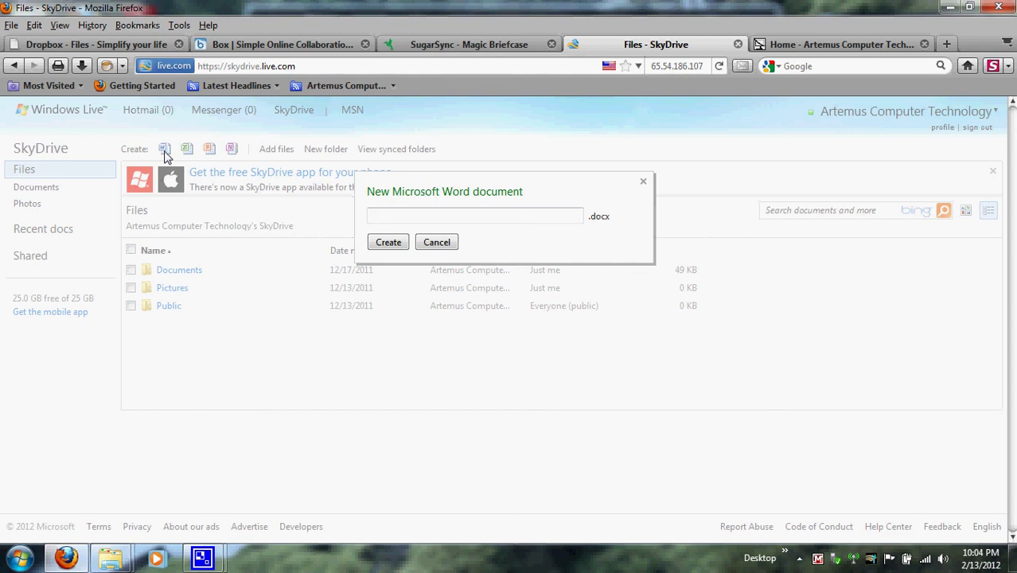
text(lol)
click(374, 245)
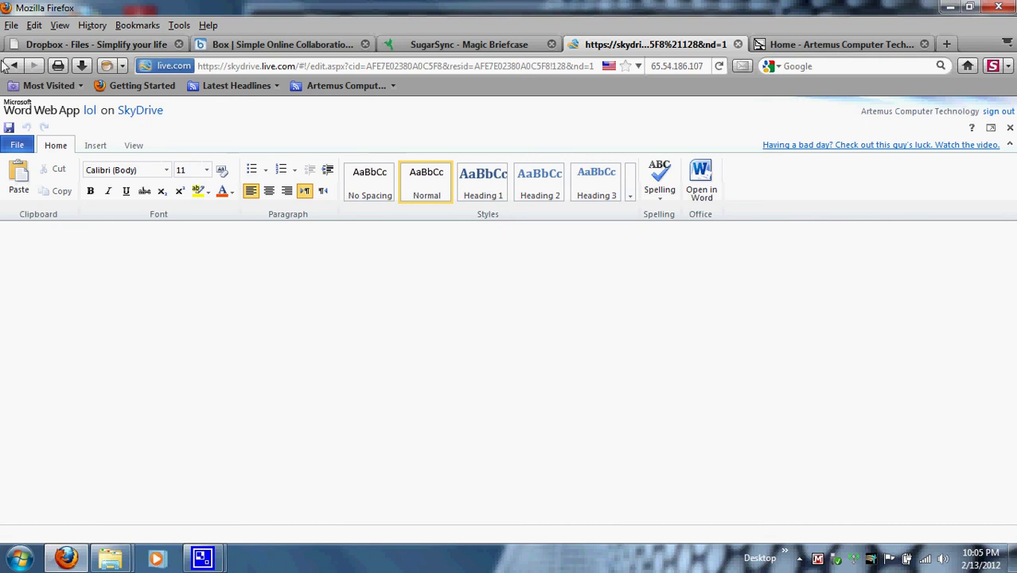
Step: Go back from Word Web App to the SkyDrive Files list, now showing 'lol'
click(12, 67)
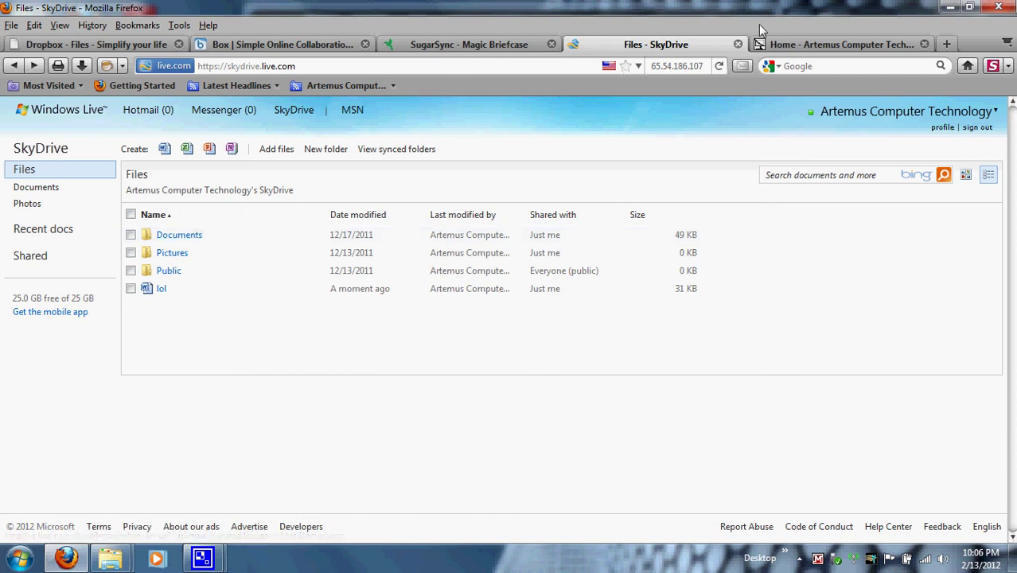
Step: Switch to the Artemus Computer Technology tab, scroll down to Hours of Business, then minimize Firefox
click(822, 45)
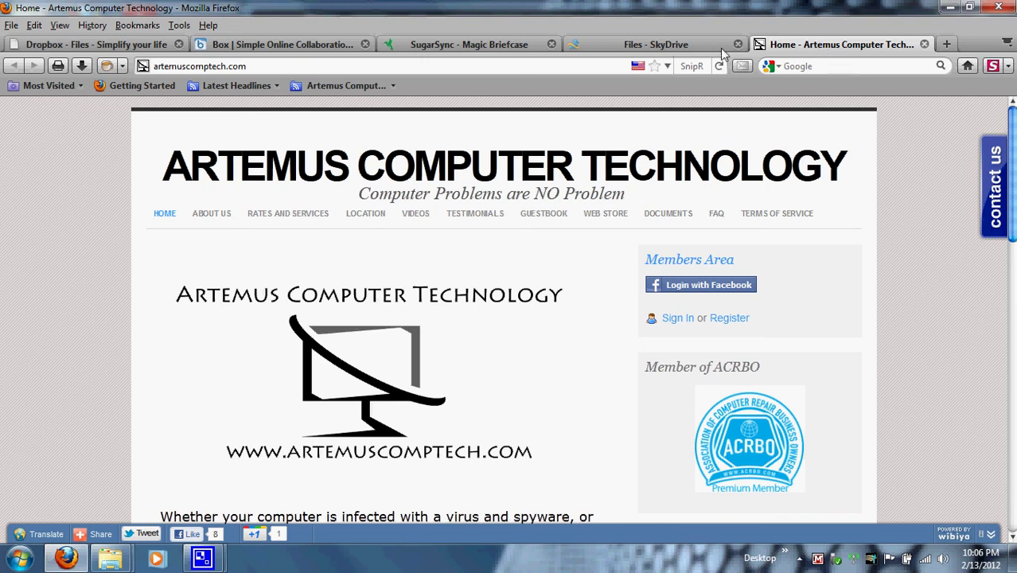
drag(272, 67, 171, 74)
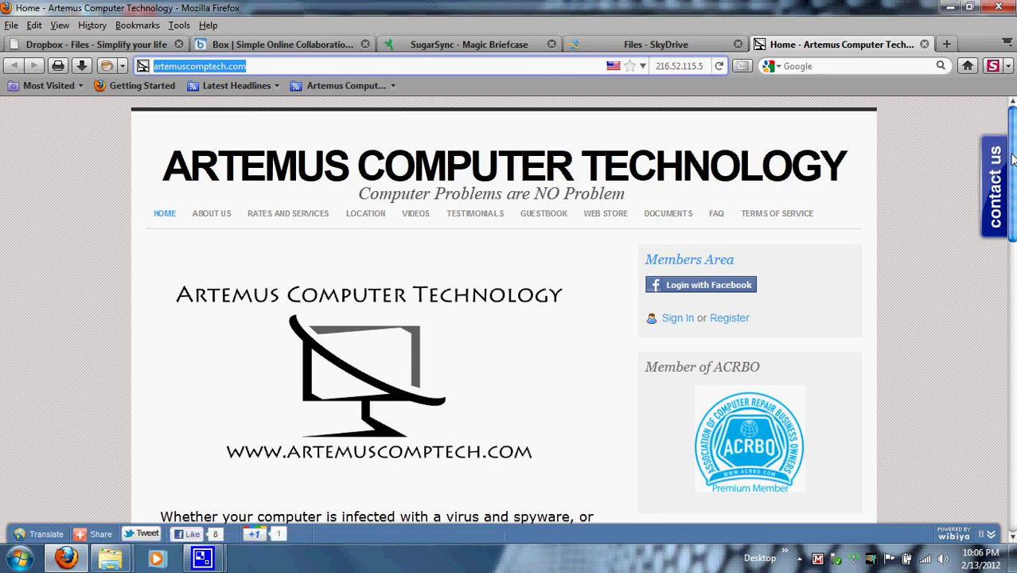
scroll(1011, 163, down, 1)
drag(1012, 168, 1013, 416)
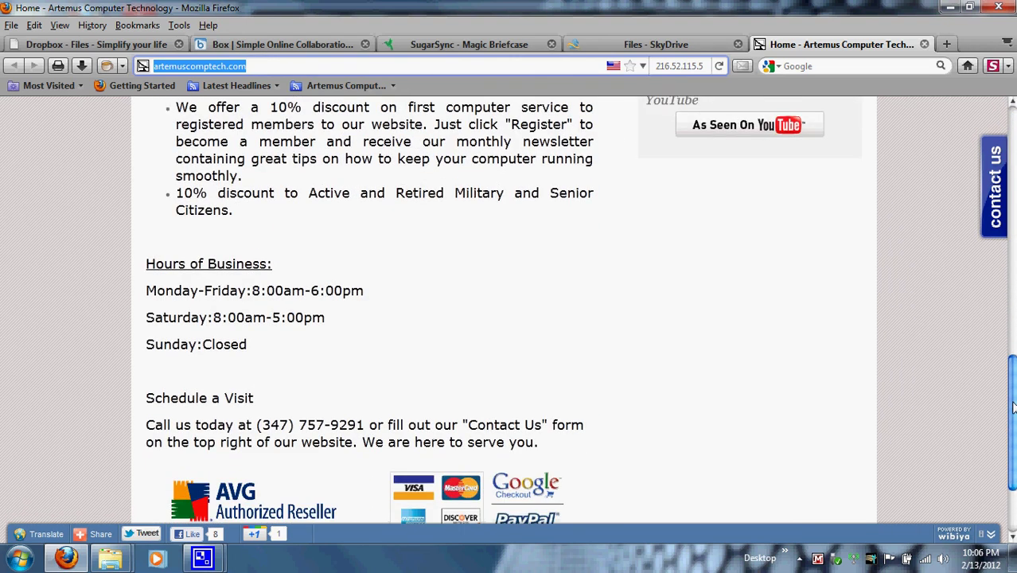
scroll(431, 432, down, 1)
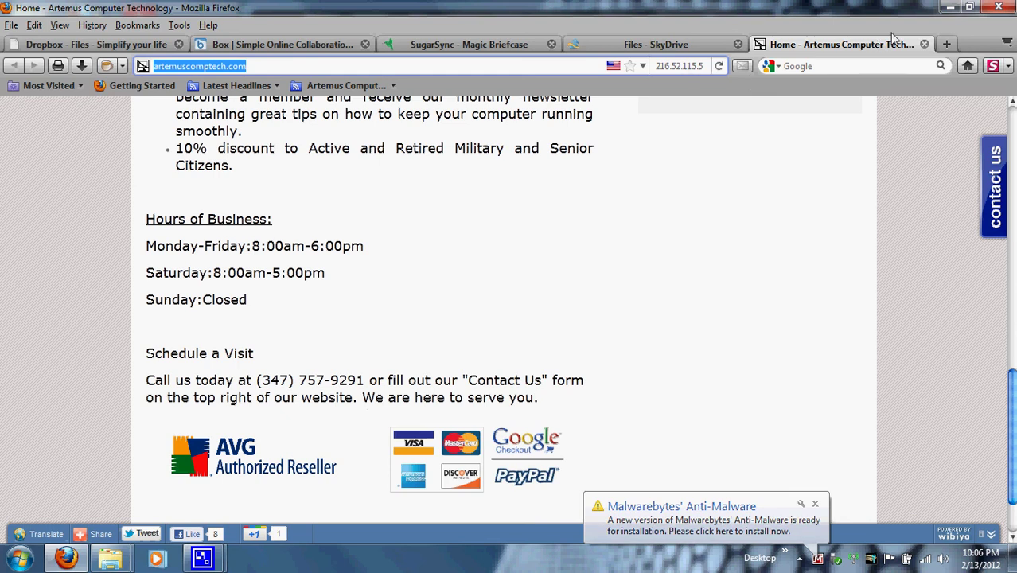
click(950, 8)
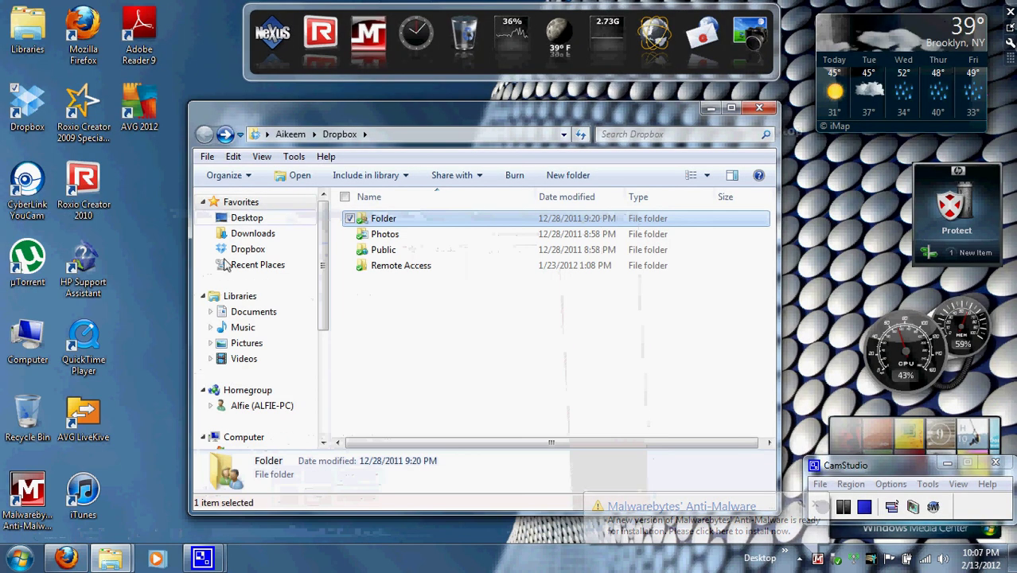
Step: Launch AVG LiveKive from its desktop shortcut and minimize the Dropbox Explorer window
click(102, 410)
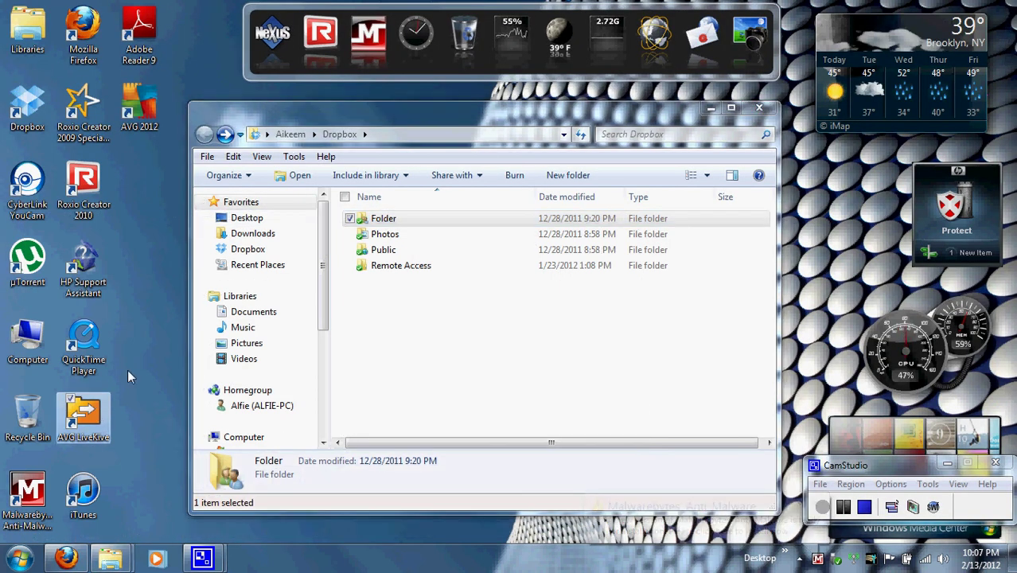
click(711, 108)
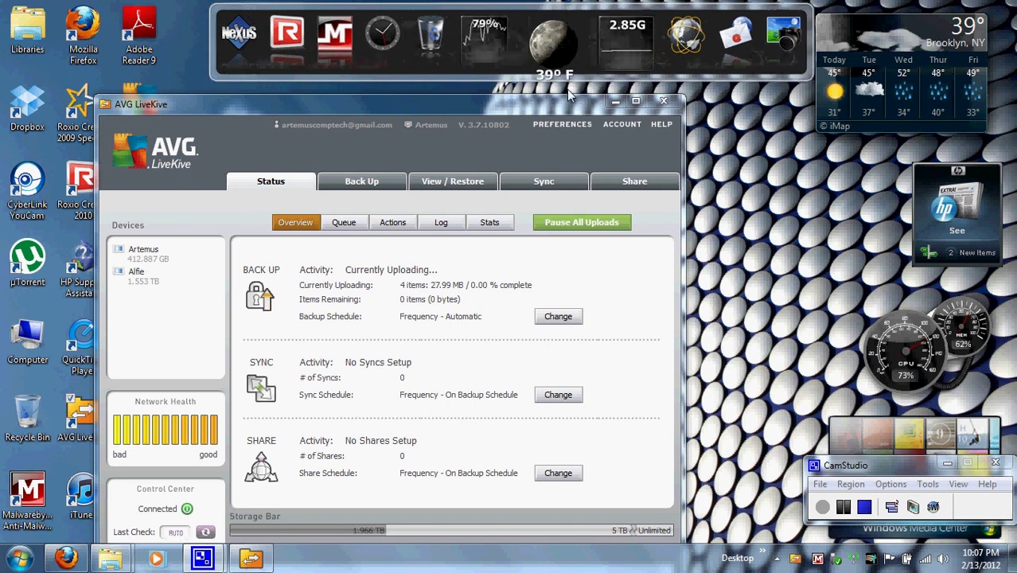
Step: Move LiveKive up, open Back Up, collapse the C: tree and select RECOVERY (D:)
drag(445, 110, 539, 52)
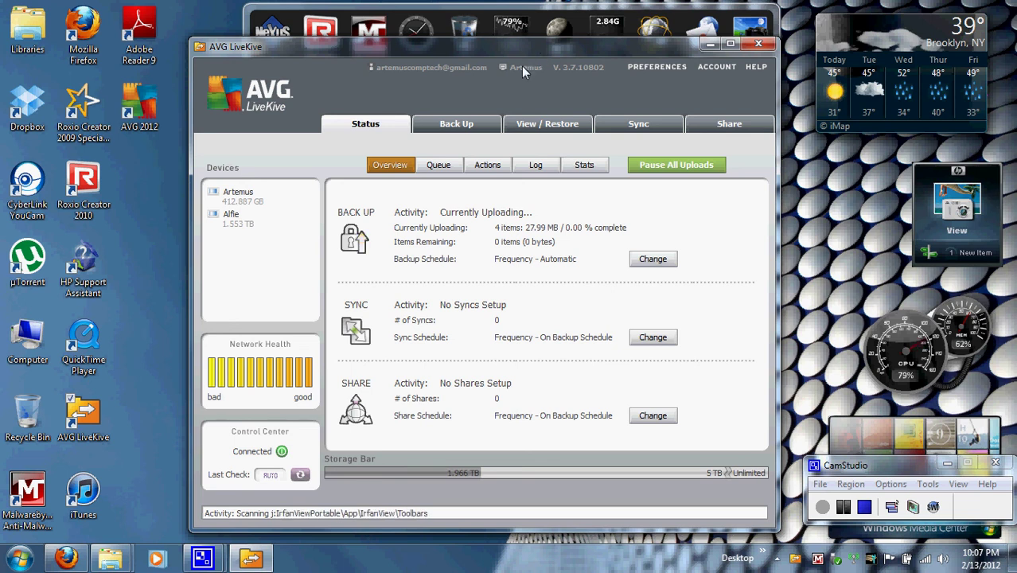
click(478, 129)
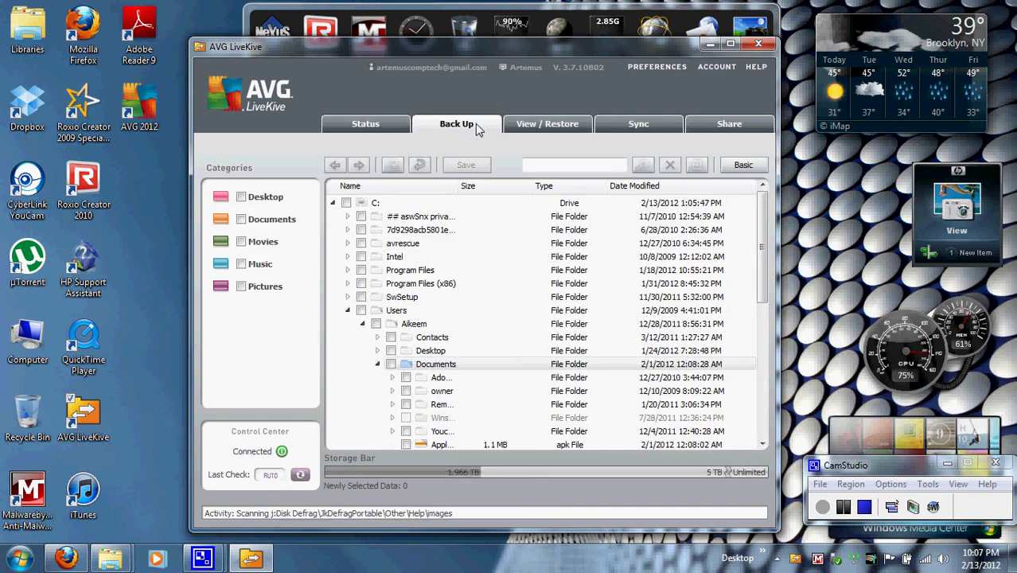
click(335, 204)
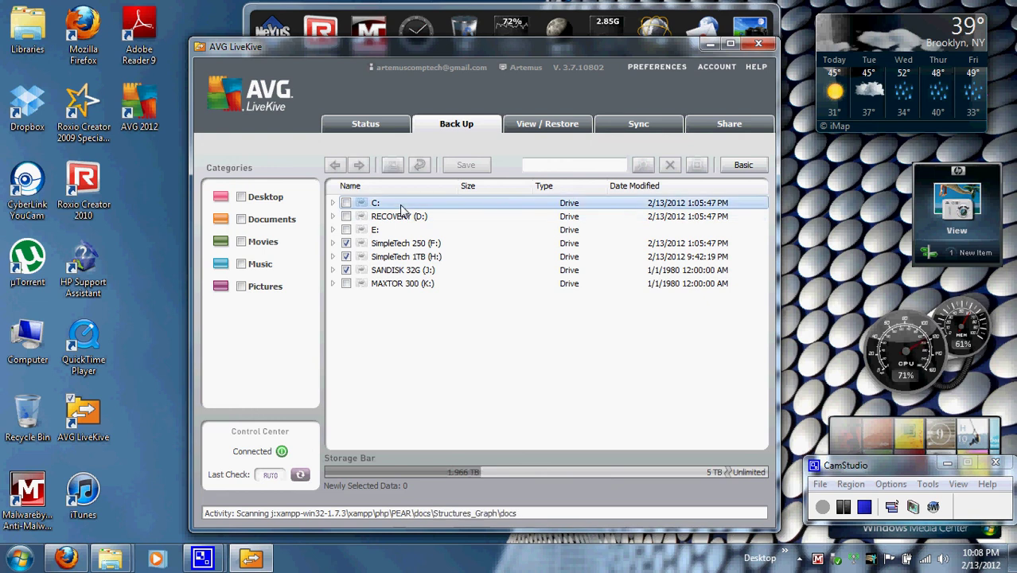
click(409, 220)
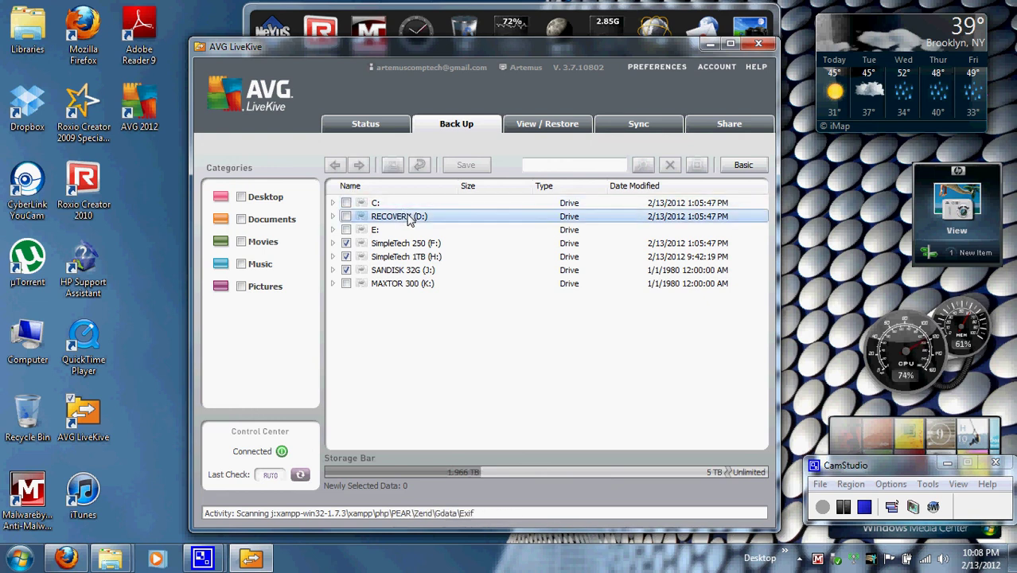
Step: Browse View / Restore (expanding and collapsing Alfie), Sync and Share, then return to Status
click(565, 128)
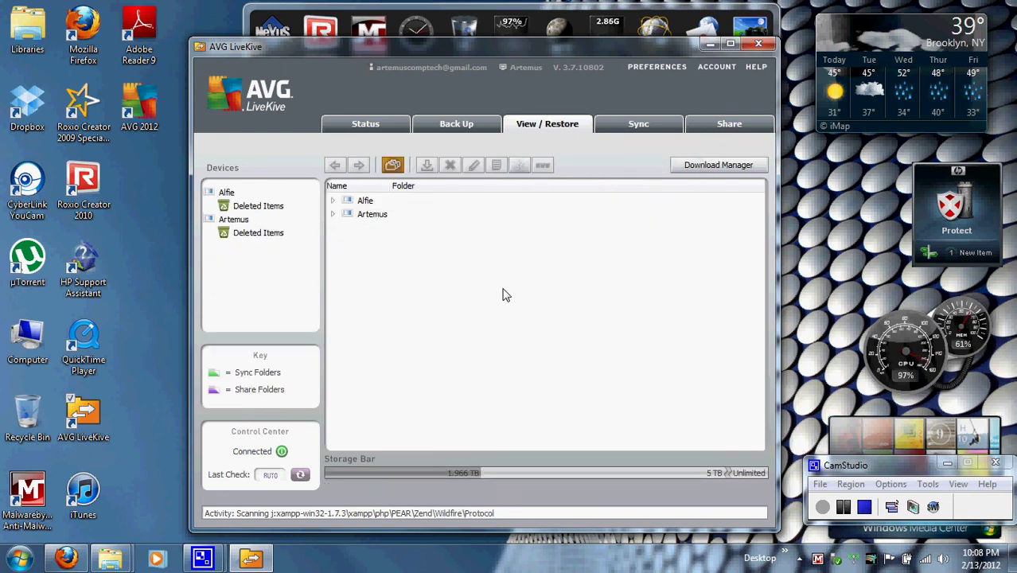
click(333, 201)
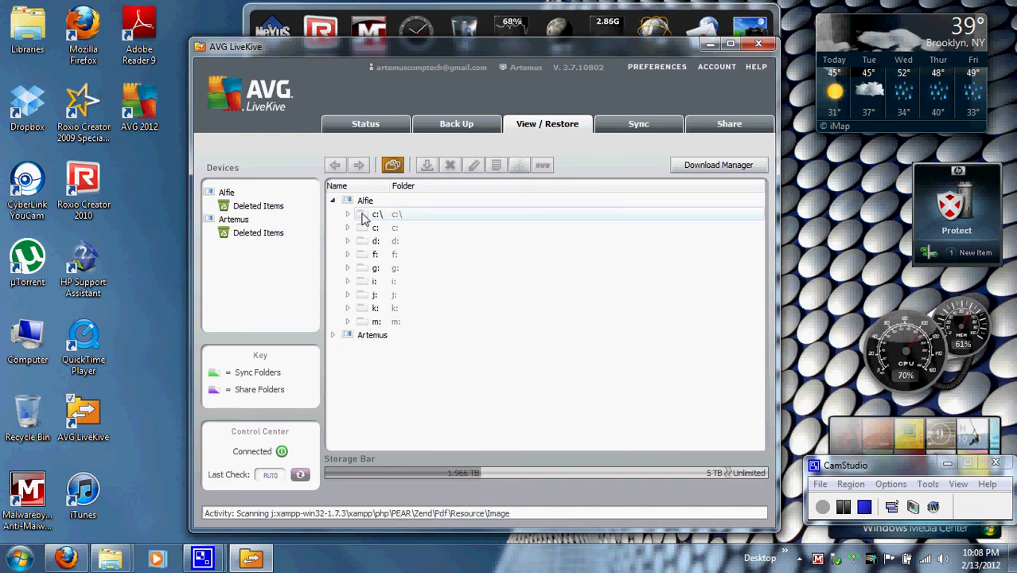
click(335, 202)
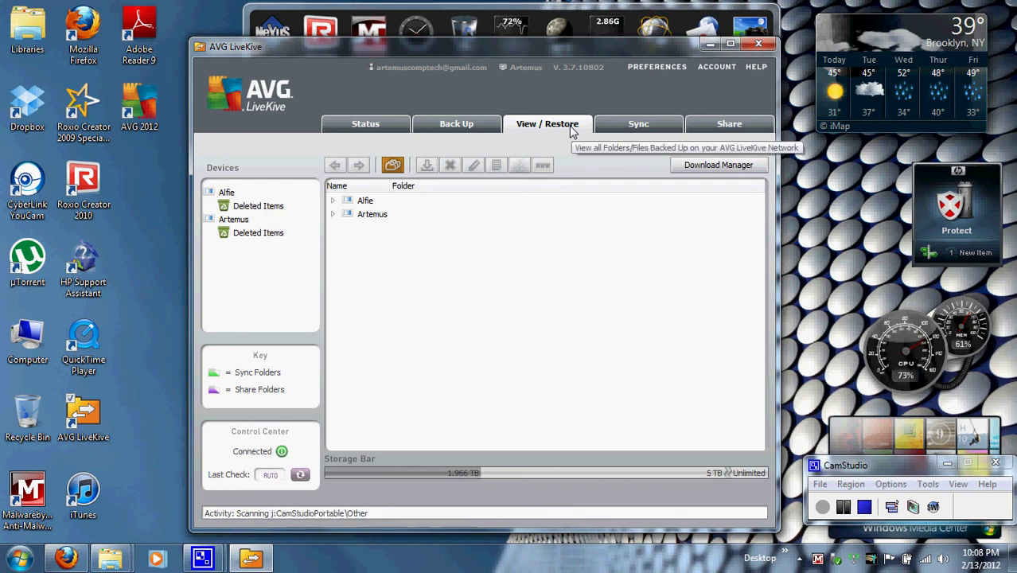
click(617, 130)
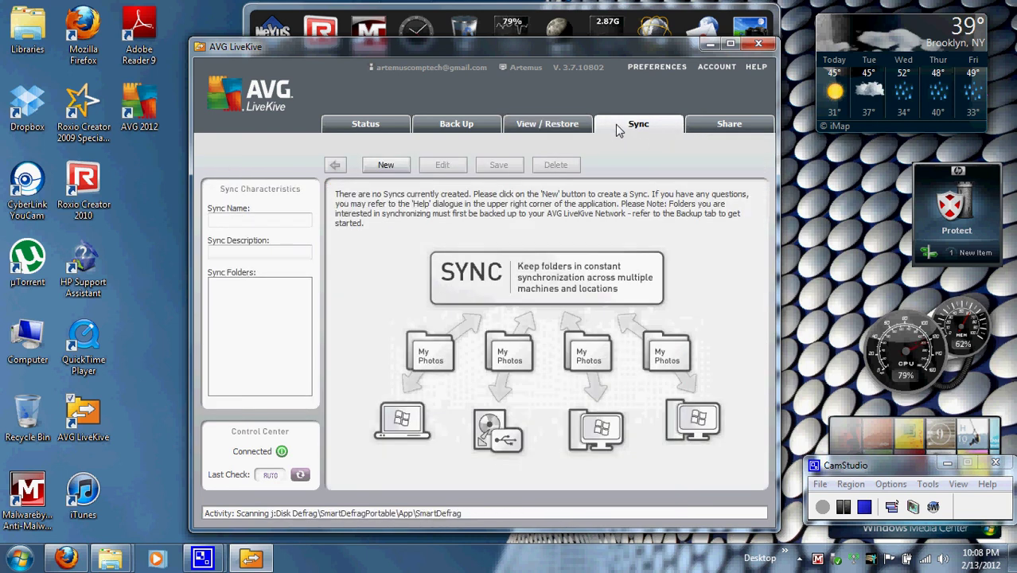
click(735, 128)
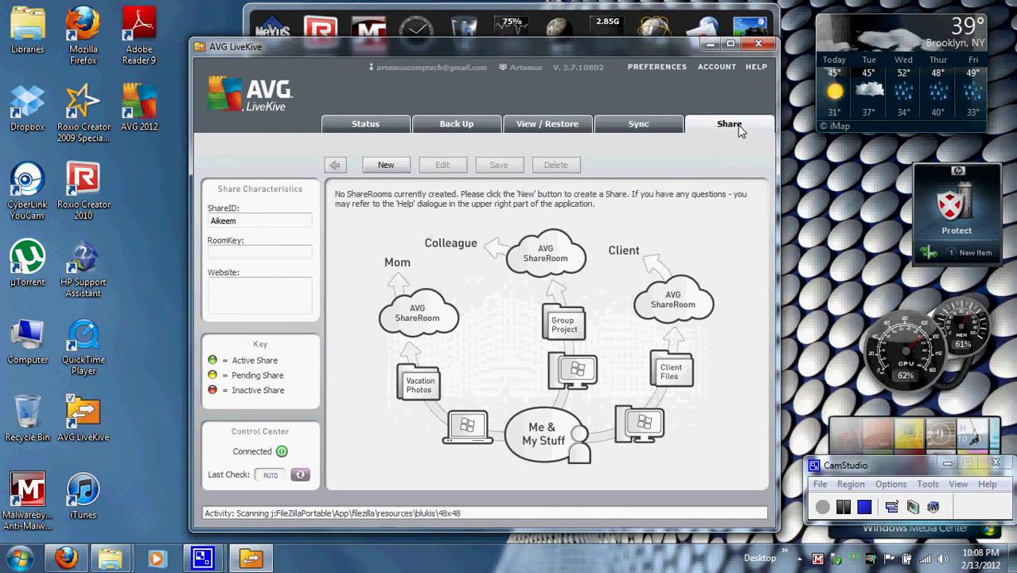
click(385, 128)
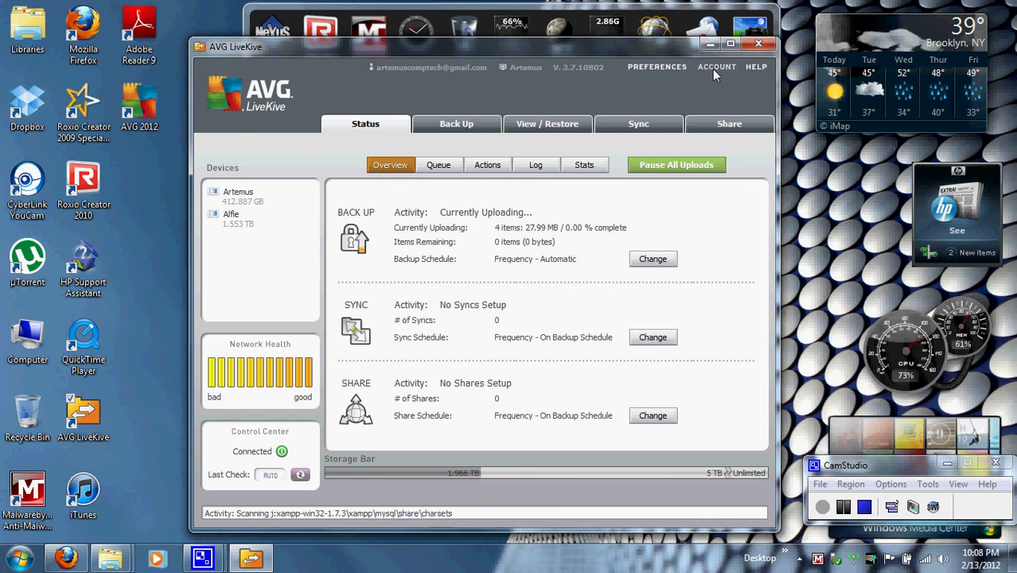
click(714, 69)
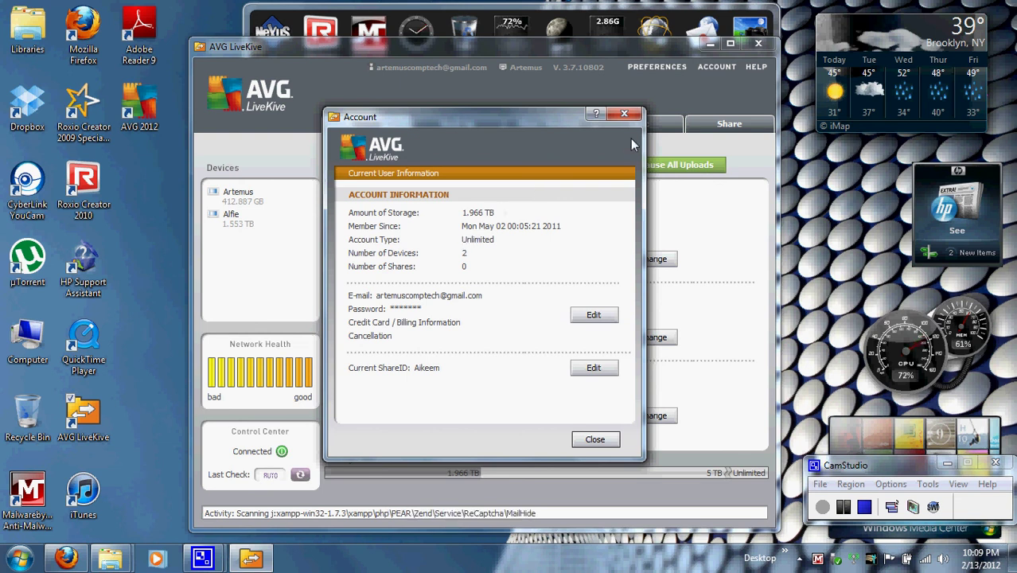
click(626, 114)
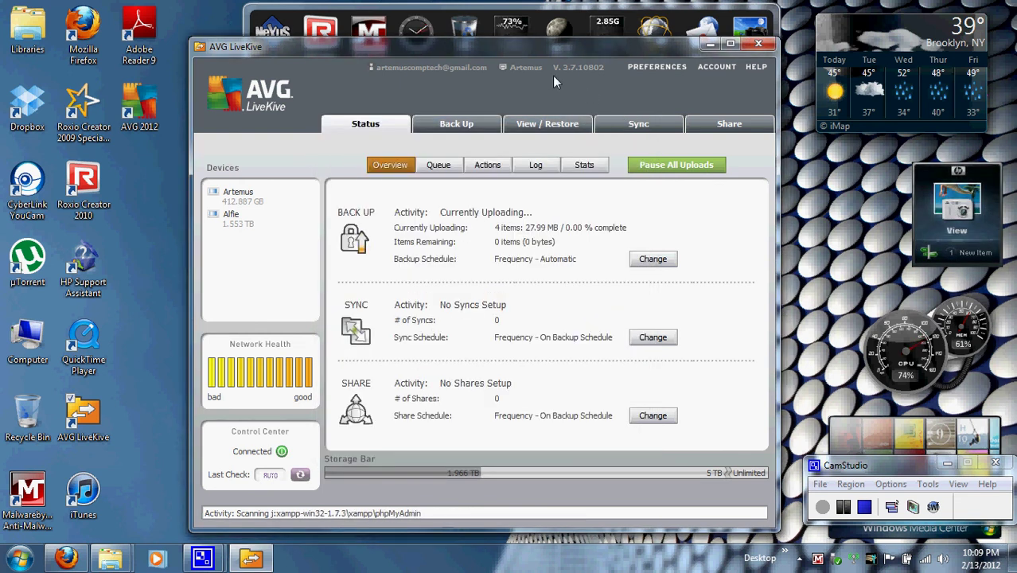
drag(539, 55, 549, 63)
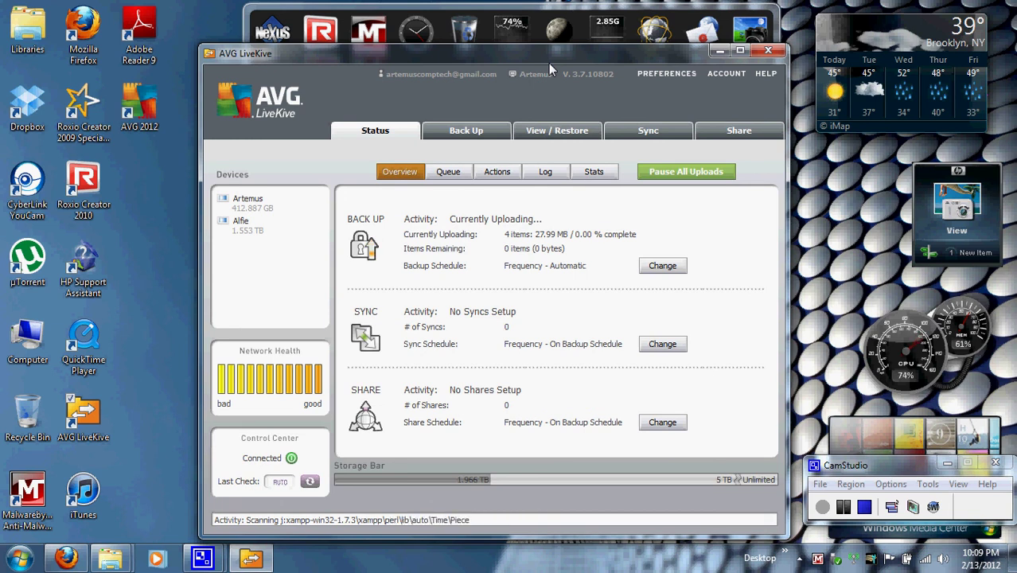
Step: Glance at the Back Up drive list, return to Status, then close the AVG LiveKive window
click(442, 138)
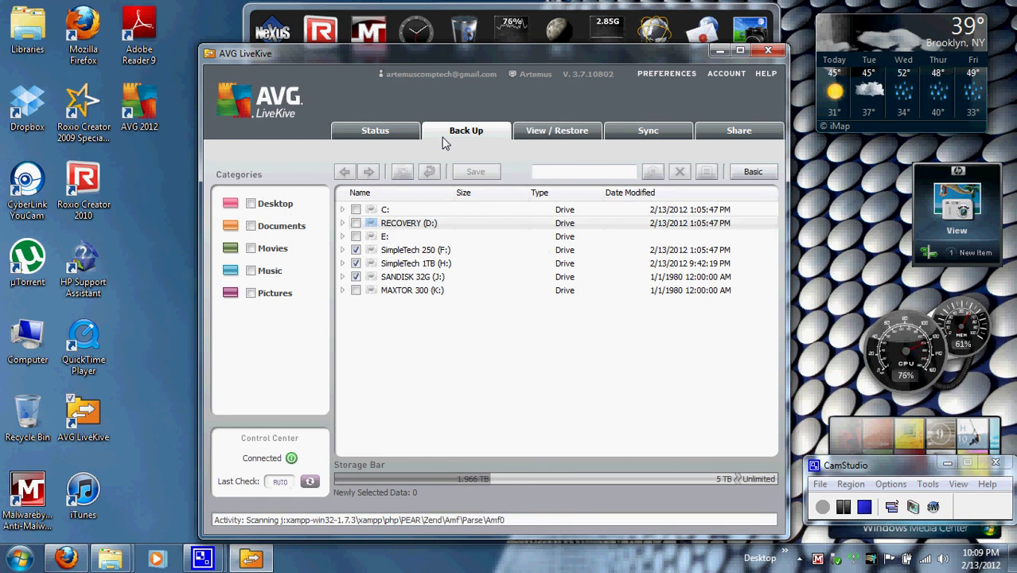
click(381, 134)
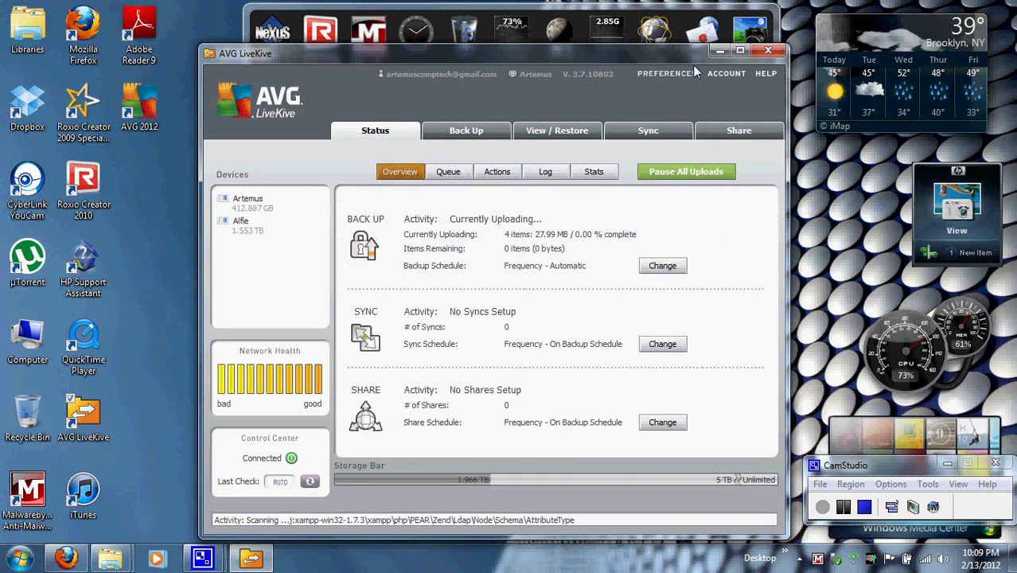
click(767, 51)
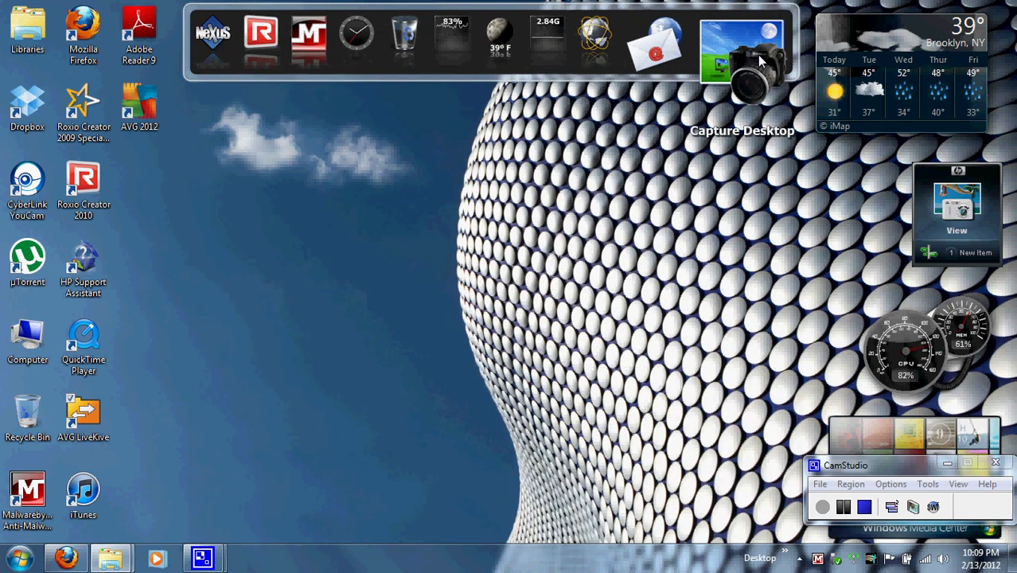